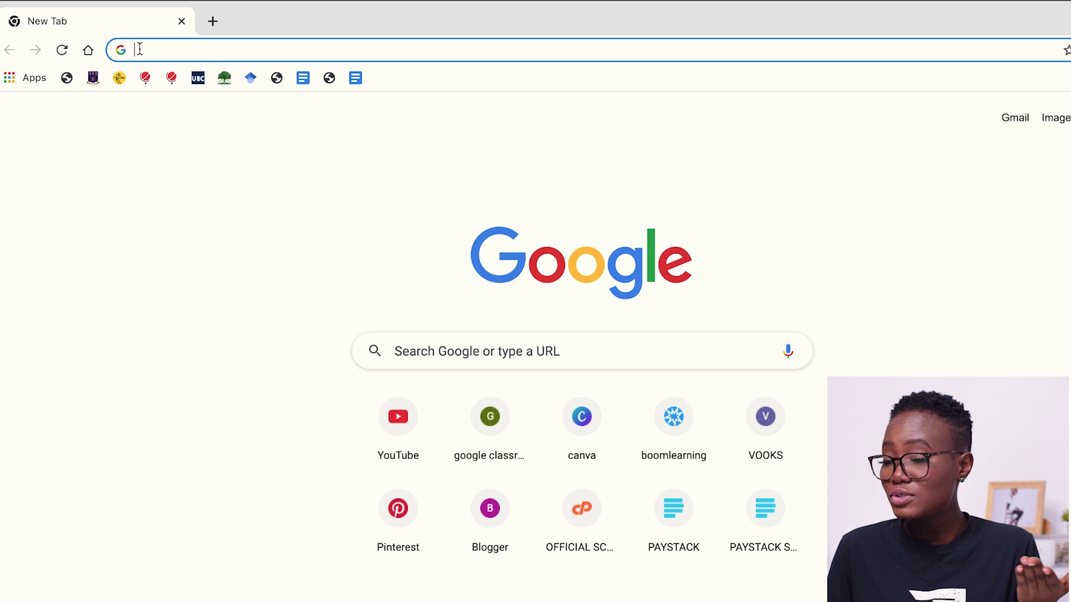
Step: Open the Canva for Education page at canva.com/education
text(canva.com/)
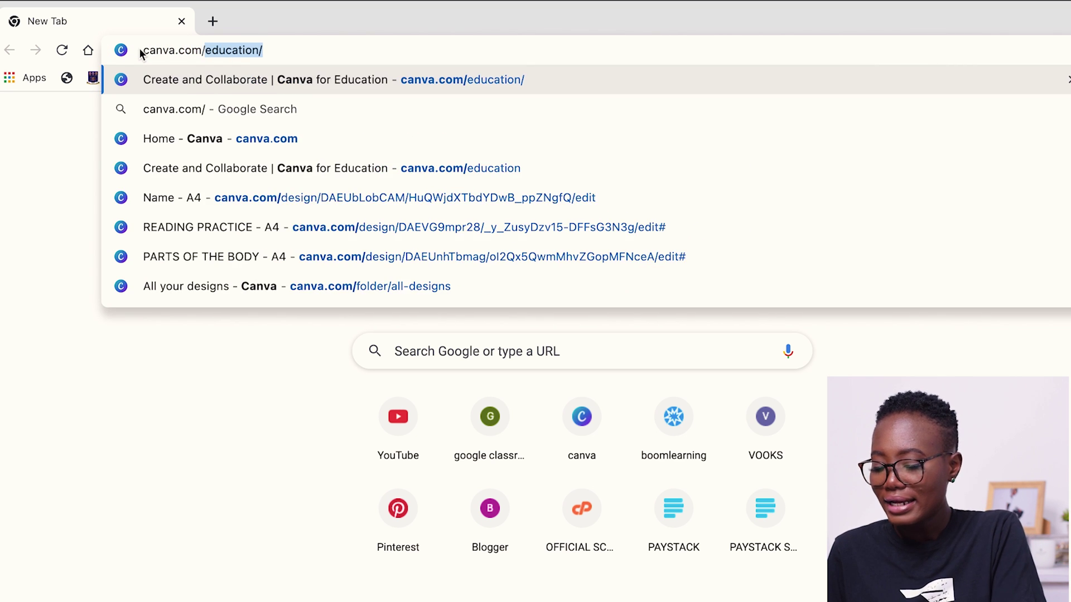
text(educatio)
key(Return)
mouse_move(147, 85)
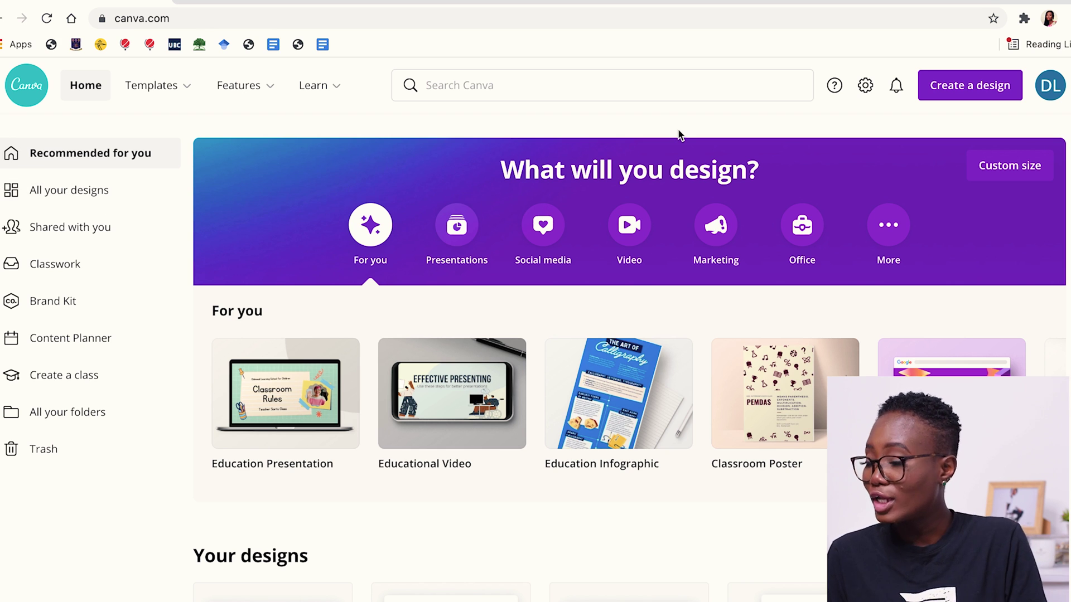
Step: Create a new blank design using the A4 document format
click(959, 91)
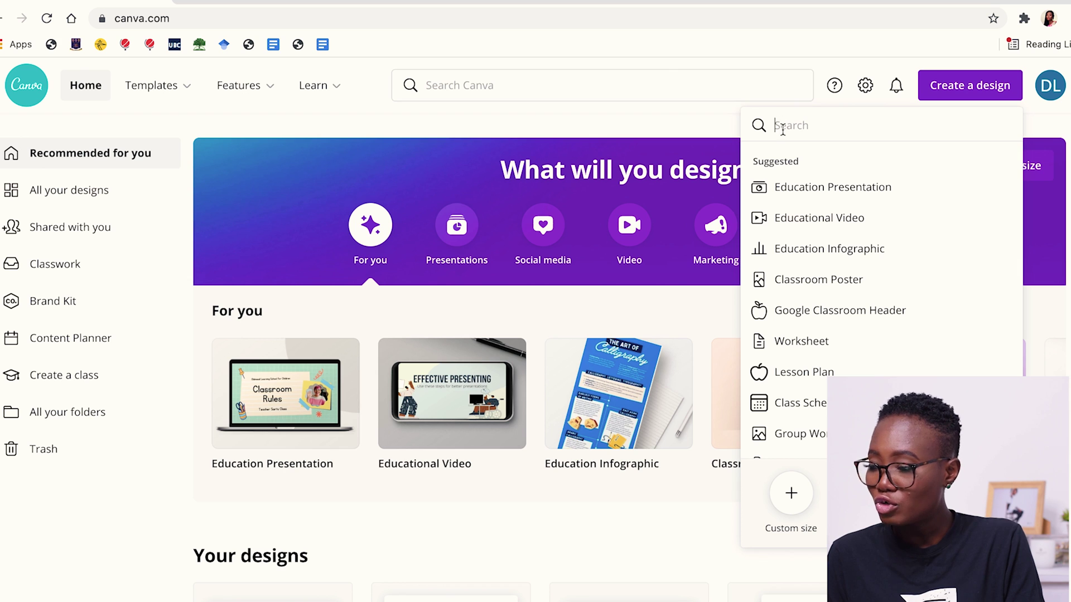
text(A)
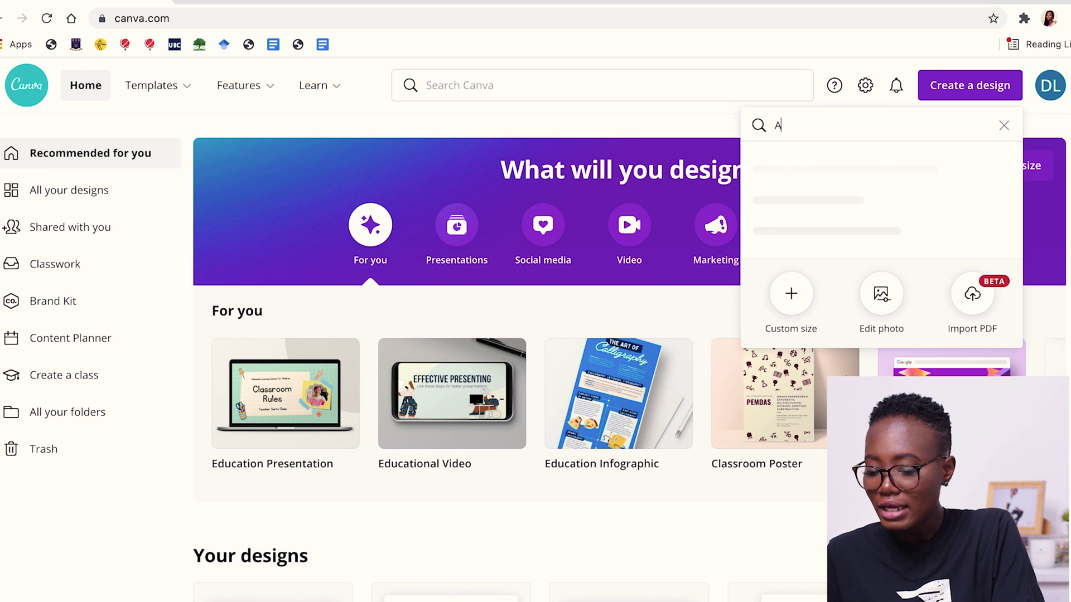
text(4 do)
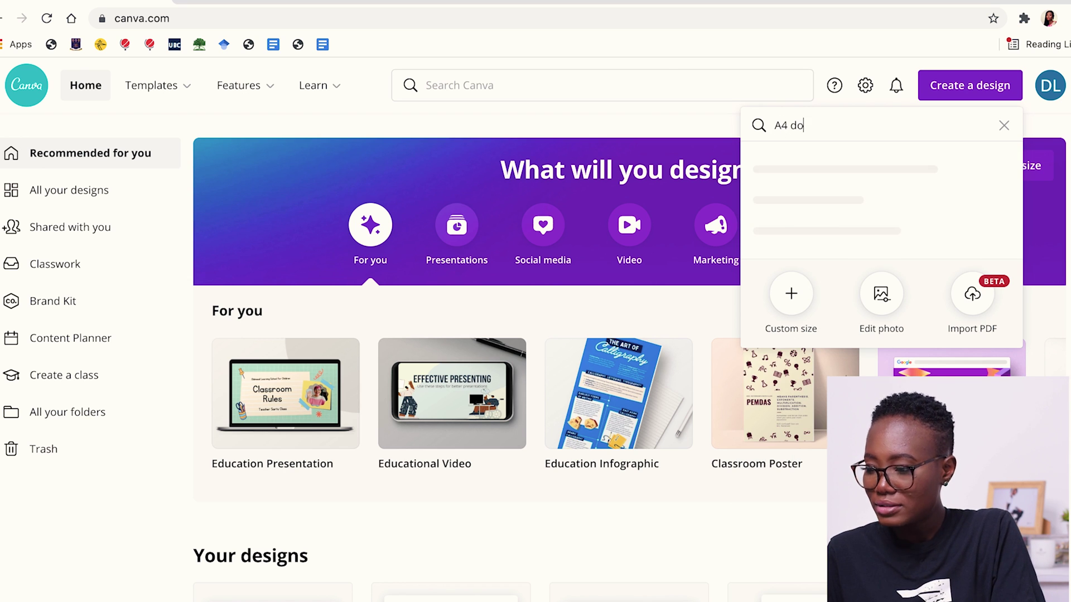
text(cument)
click(793, 167)
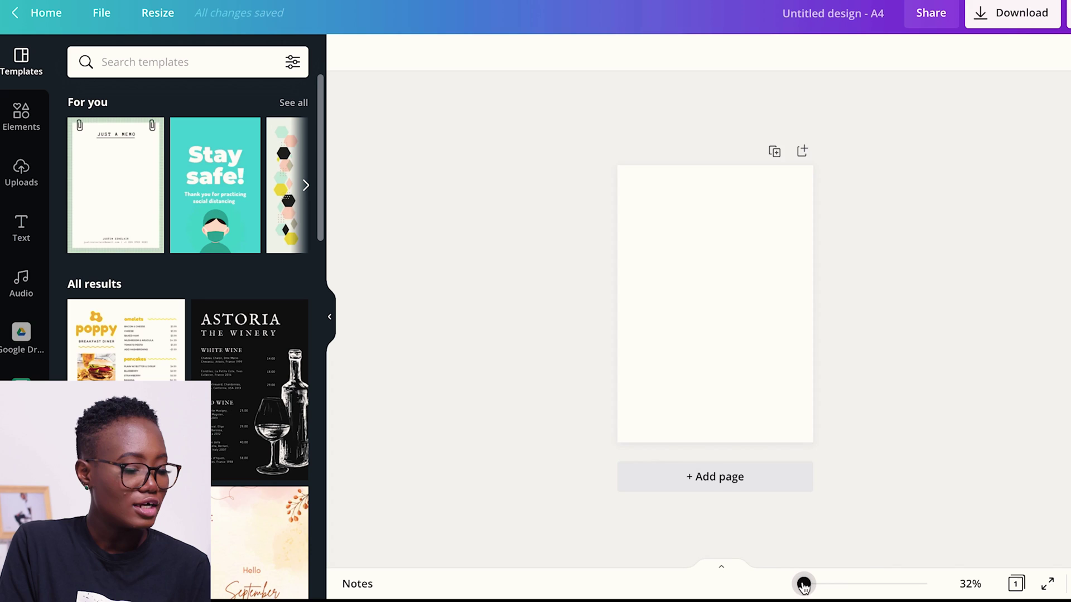
Step: Rename the untitled A4 design as LESSON POSTER
drag(803, 583, 817, 584)
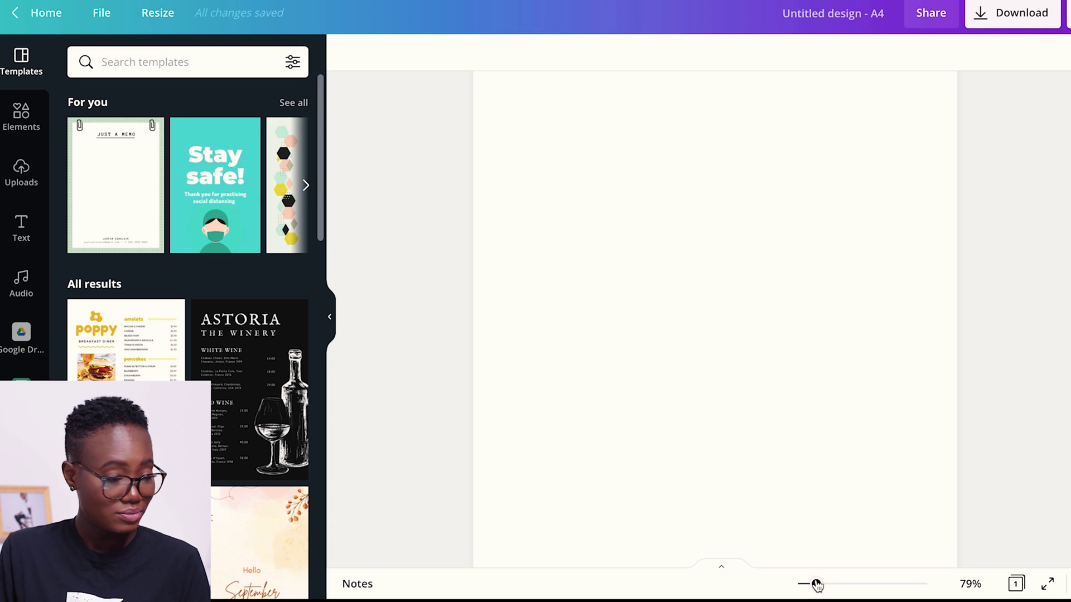
click(837, 19)
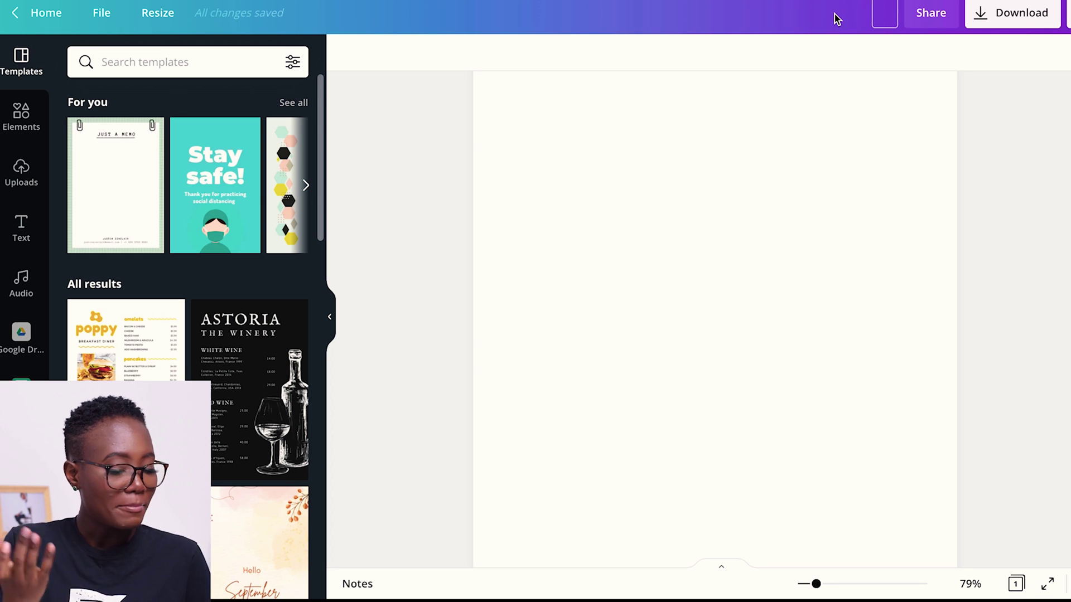
text(LESSON)
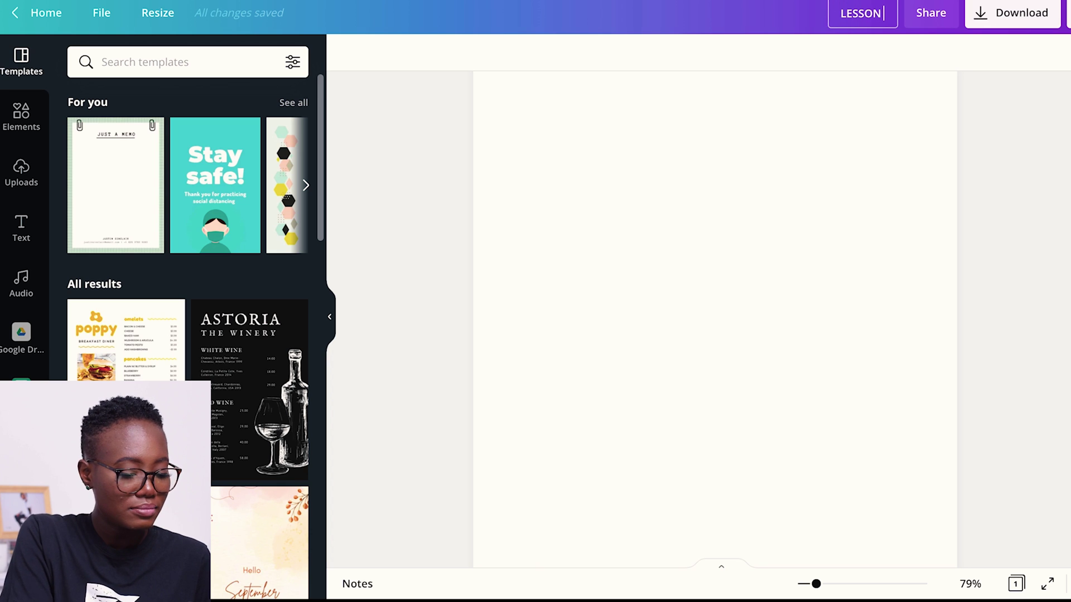
text( POSTER)
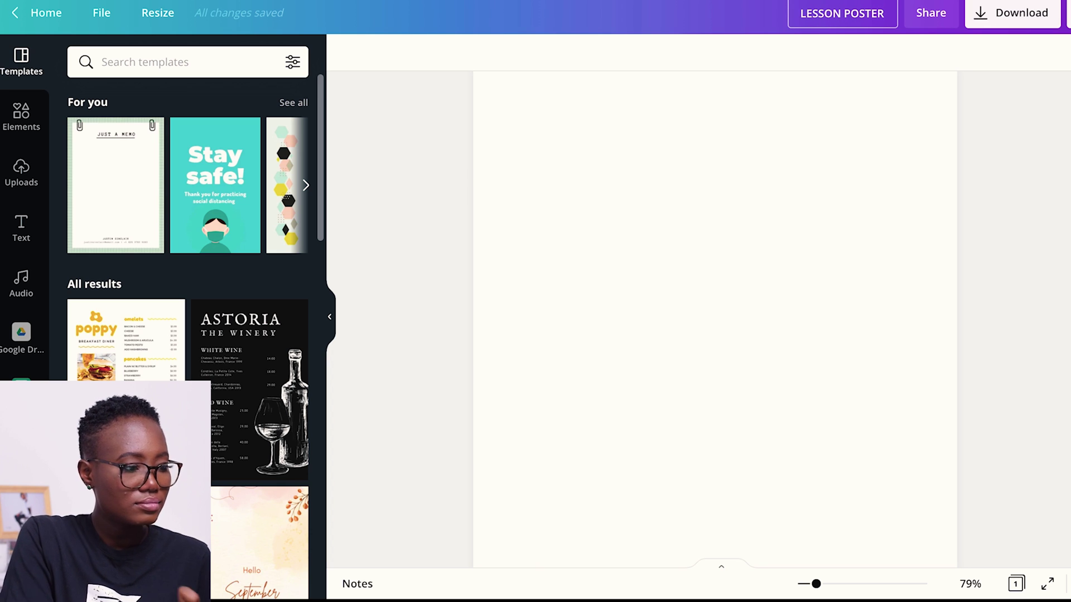
click(952, 126)
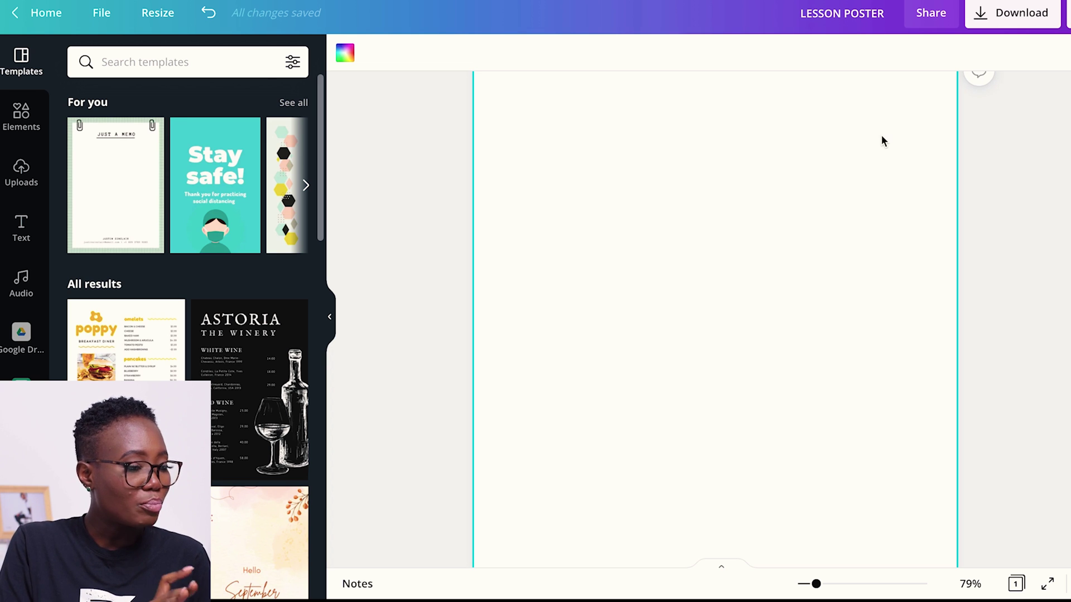
Step: Search the elements for Shapes and add the Square Border from Lines & Shapes to the page
click(15, 116)
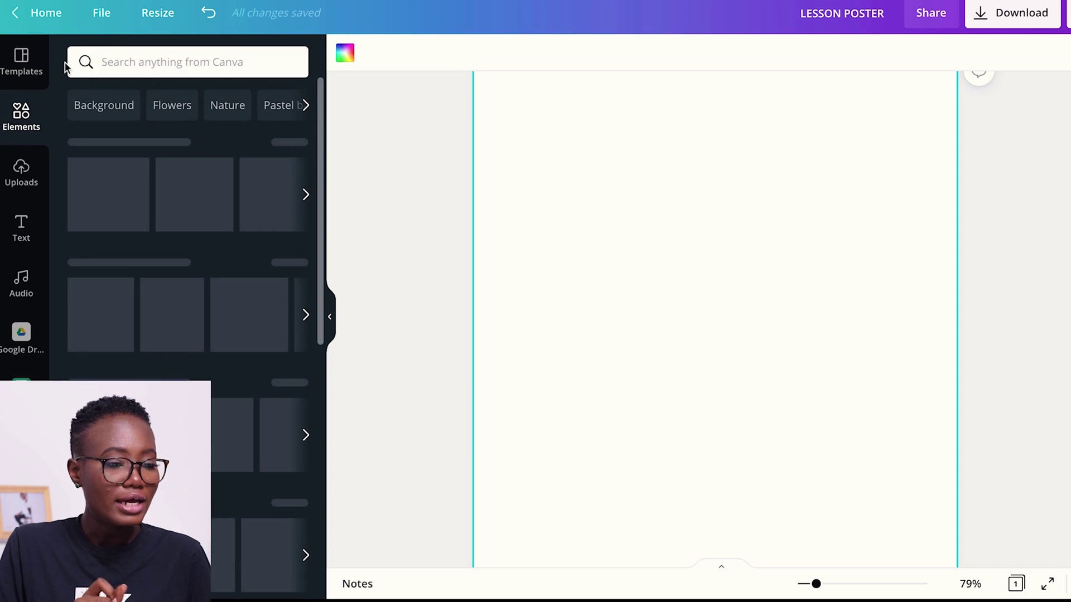
click(119, 62)
text(Shapes)
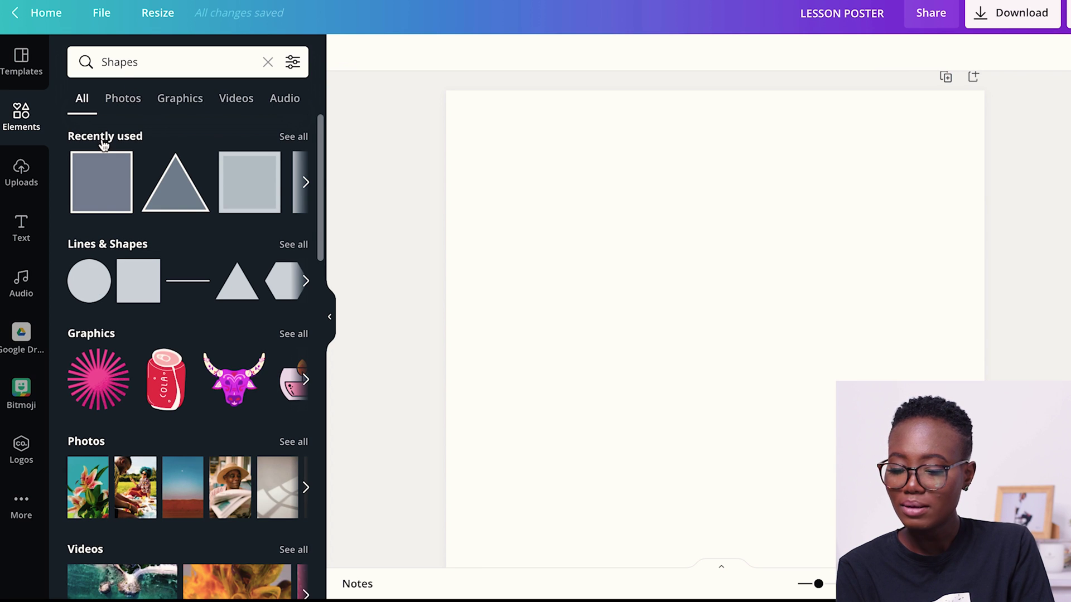
click(94, 248)
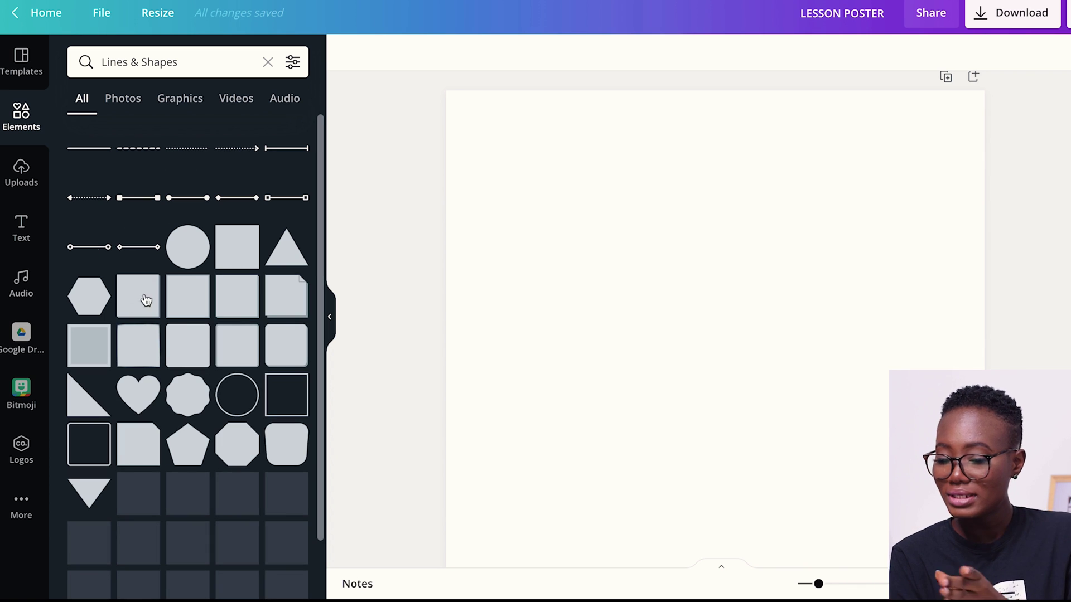
click(292, 388)
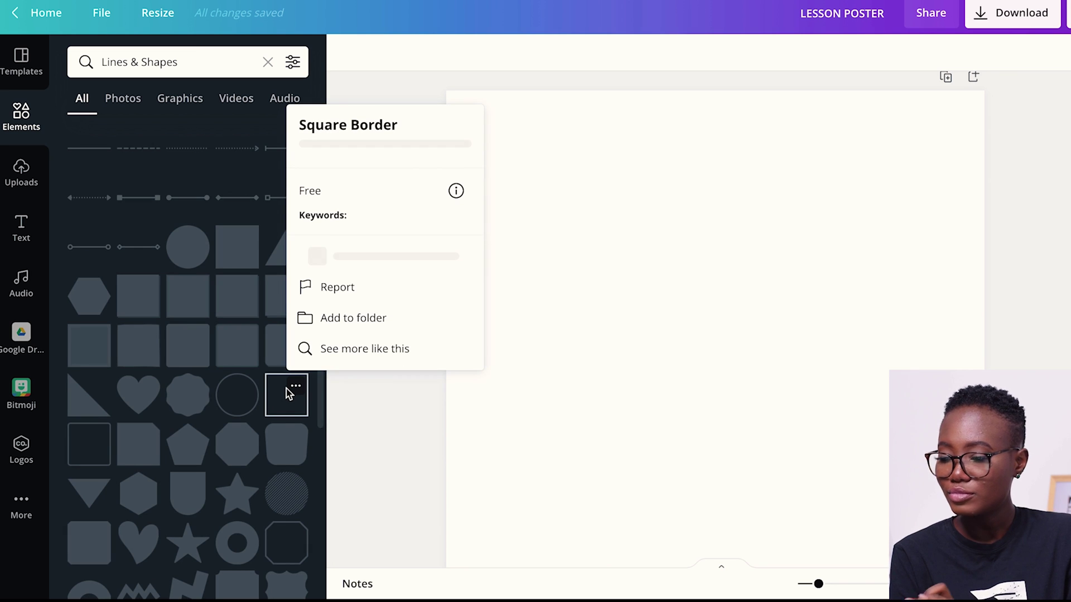
click(286, 402)
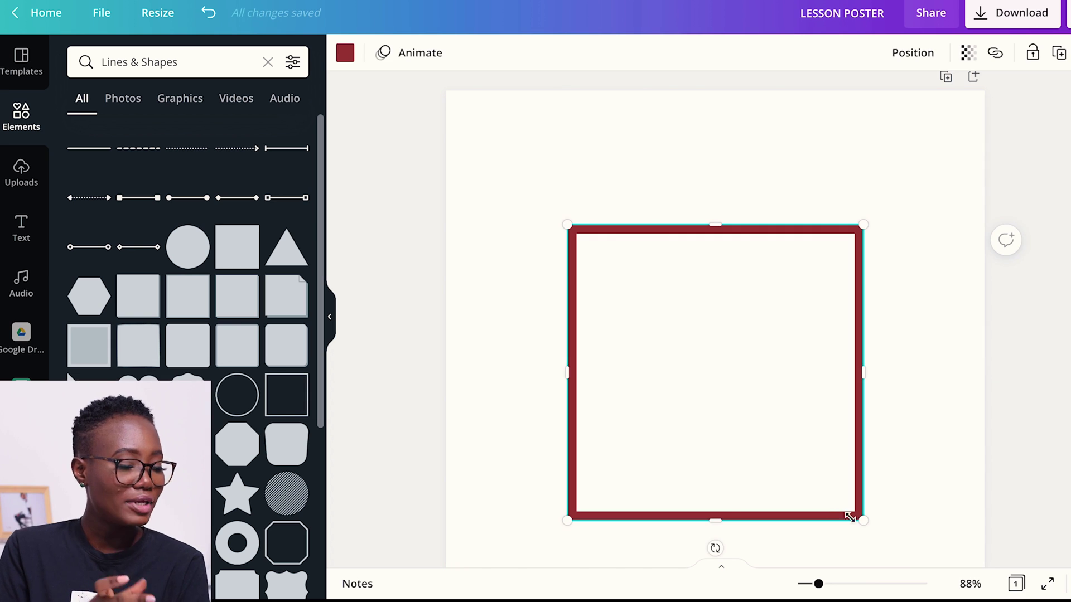
Step: Resize and stretch the square border until it frames the whole A4 page along all four edges
drag(858, 516, 758, 415)
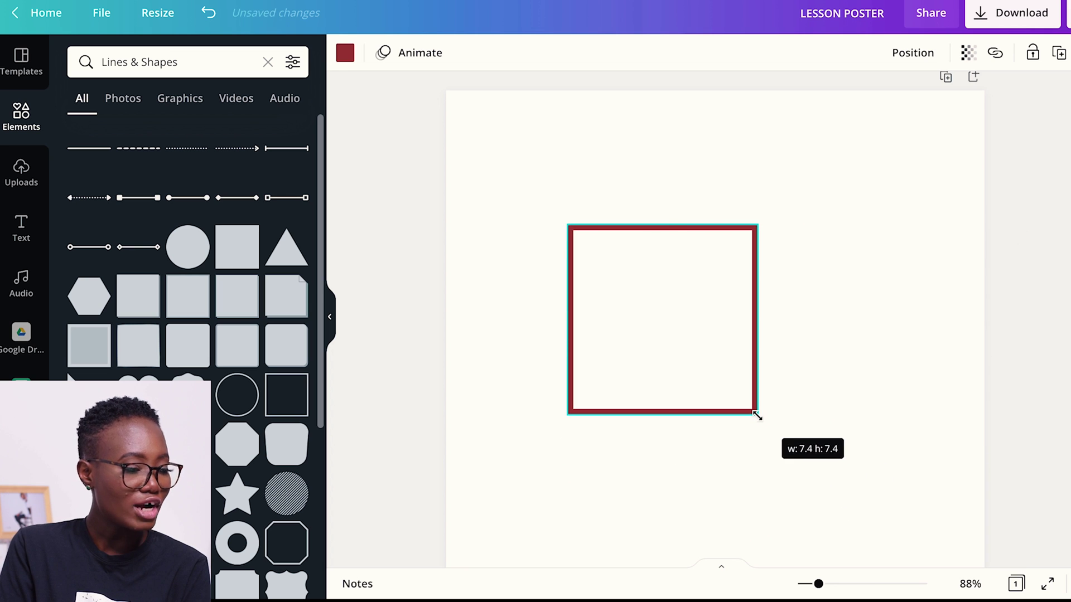
drag(662, 225, 674, 91)
drag(754, 249, 977, 252)
drag(567, 251, 447, 246)
scroll(514, 273, down, 5)
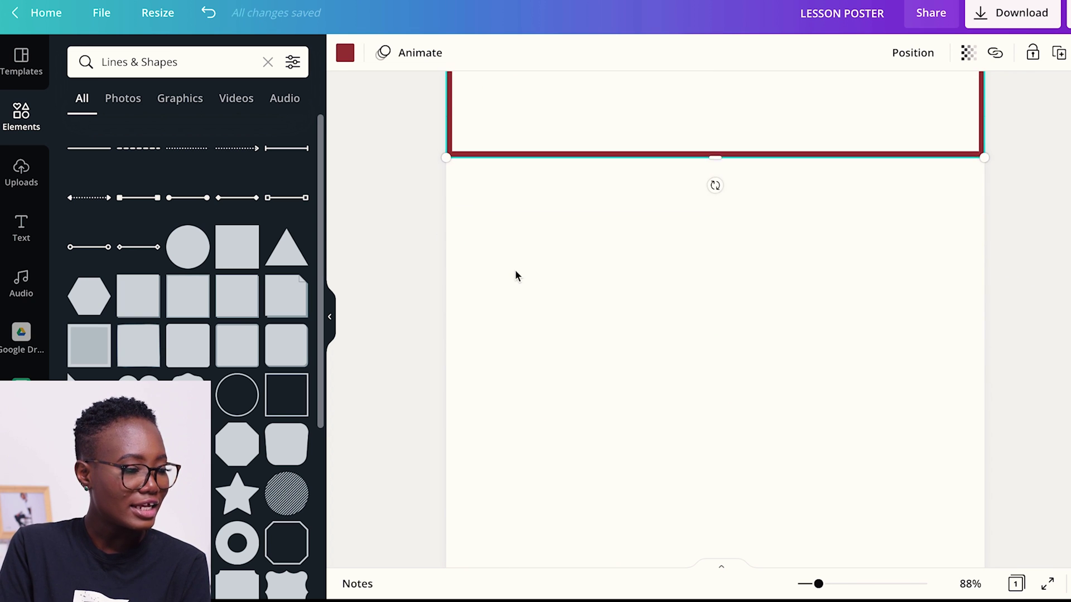
scroll(516, 275, down, 2)
drag(715, 103, 705, 543)
Step: Recolor the page border to purple from the default colors and lock it in place
click(345, 54)
click(574, 239)
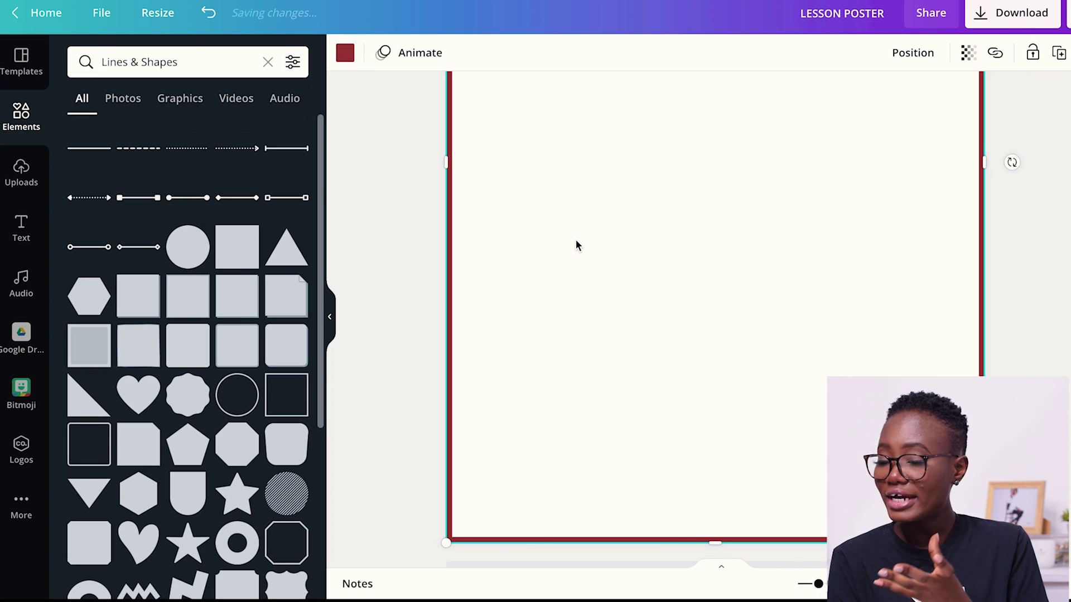
click(345, 54)
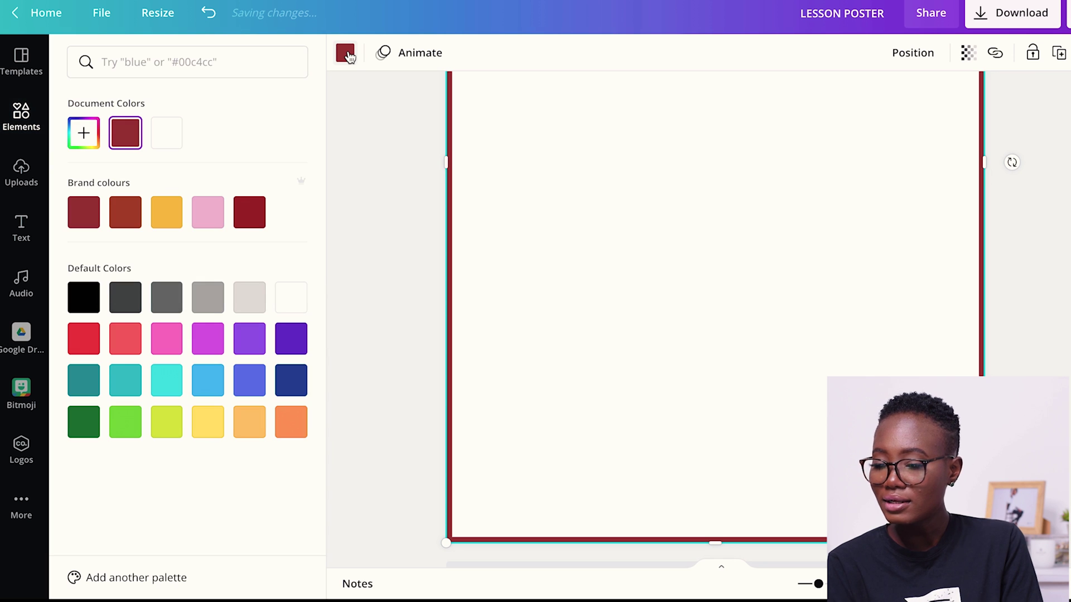
click(241, 346)
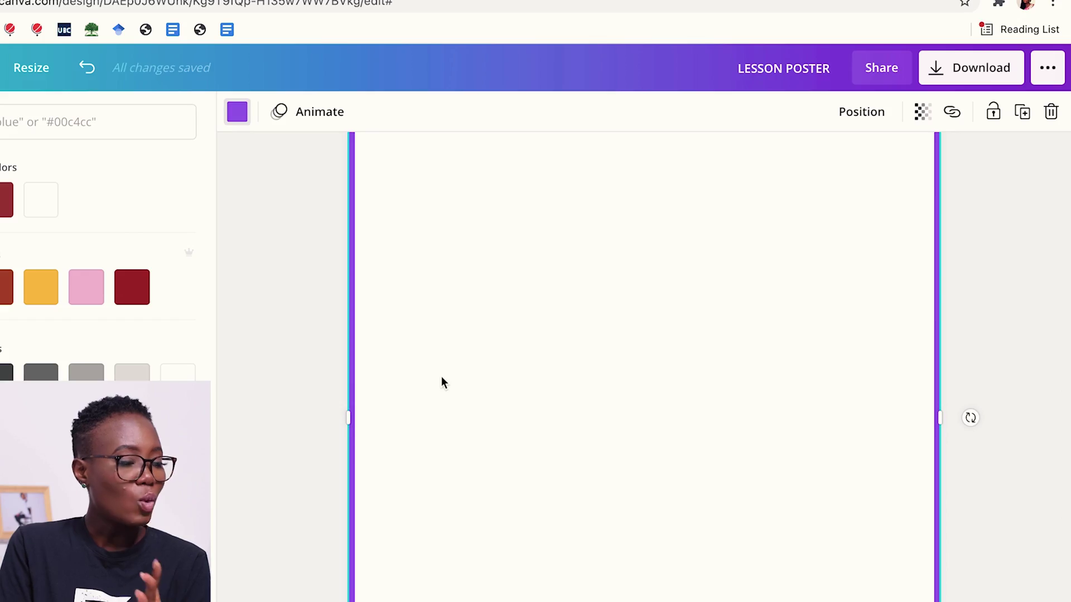
click(992, 114)
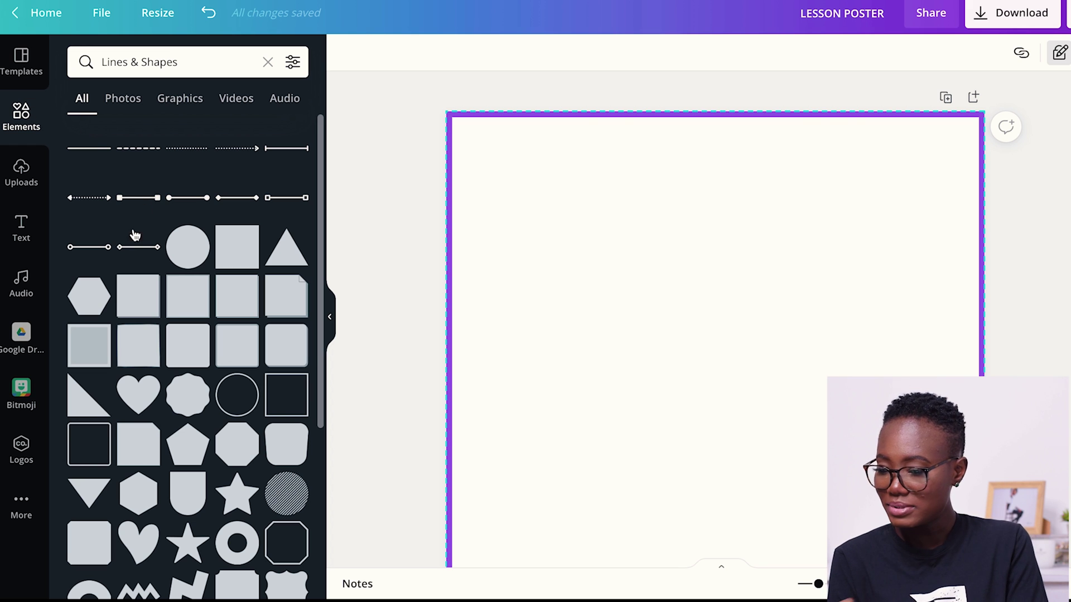
Step: Add the square shape with a lighter frame and stretch it into a wide banner just inside the page's top border
click(88, 351)
drag(764, 383, 664, 277)
drag(661, 226, 869, 220)
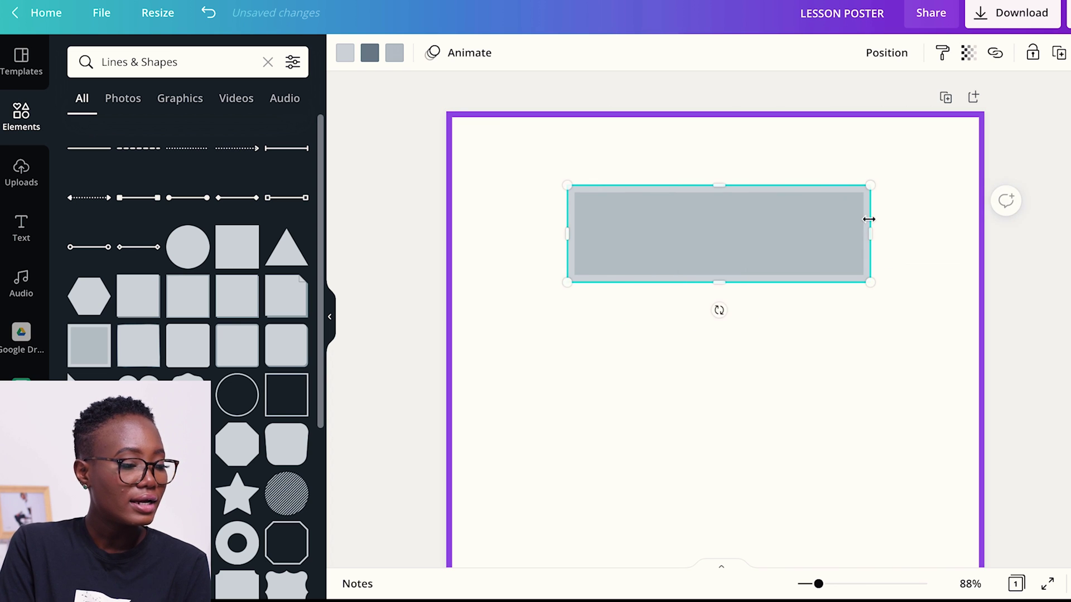
drag(567, 227, 501, 218)
drag(602, 215, 662, 186)
drag(909, 182, 954, 181)
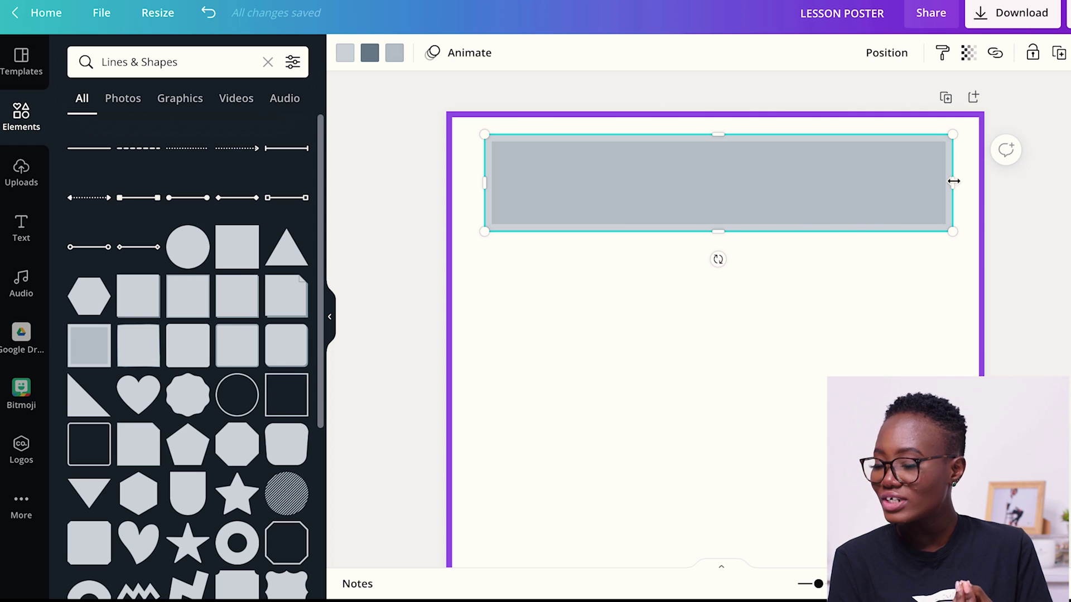
Step: Color the banner's frame red and its fill the yellow-orange brand colour, and lock the banner
click(345, 54)
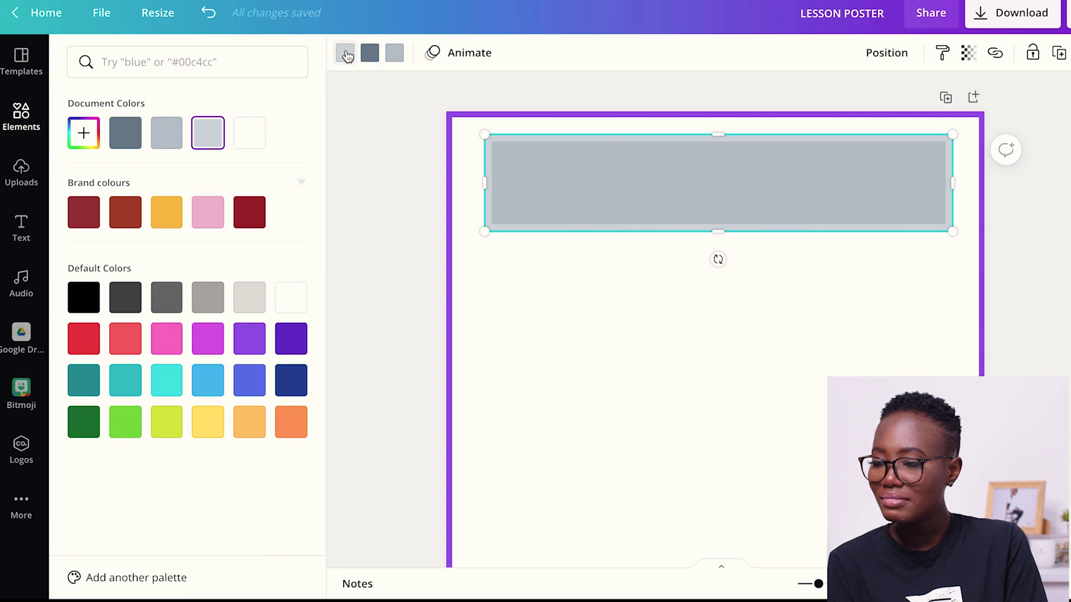
click(79, 351)
click(368, 53)
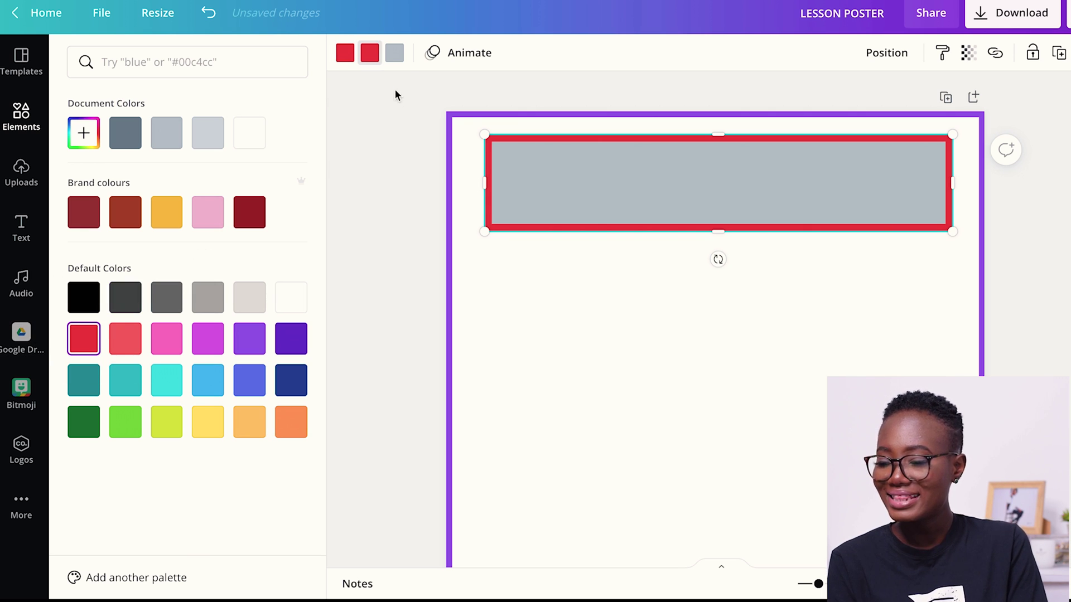
click(396, 56)
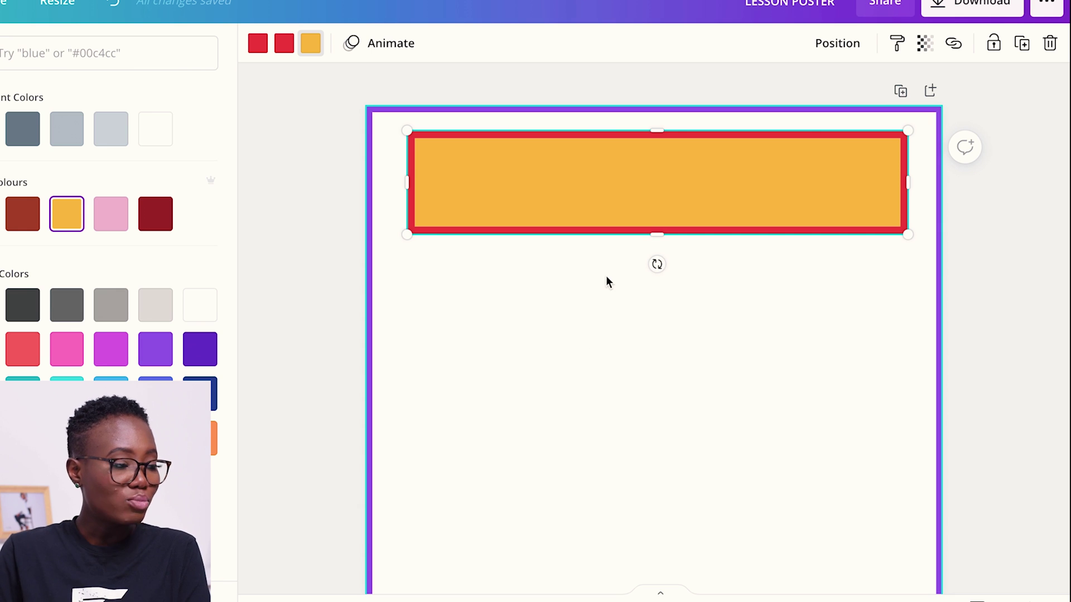
click(994, 43)
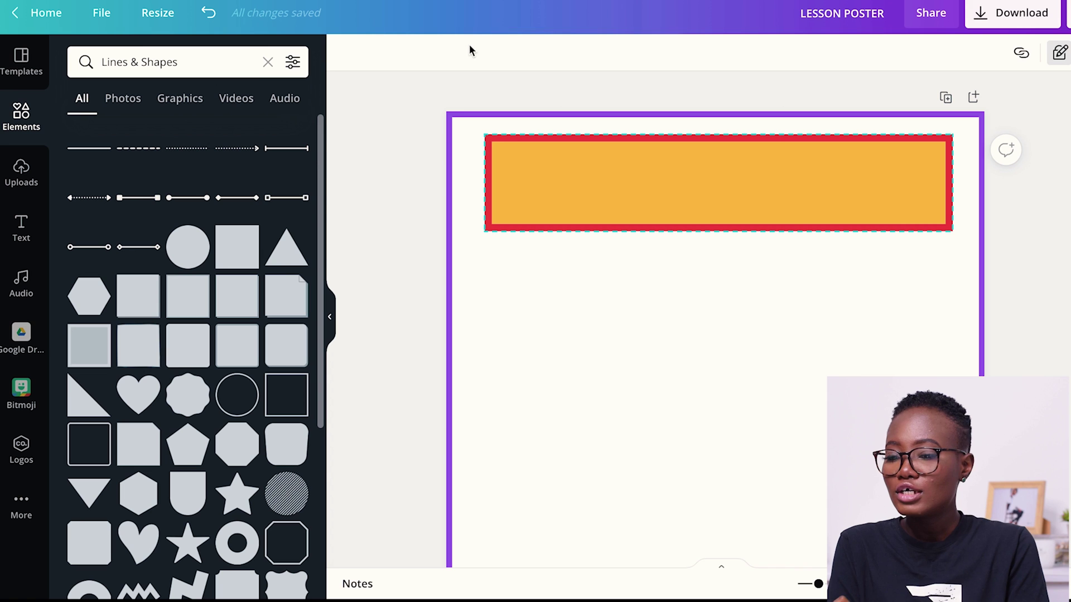
Step: Add a heading, place it on the yellow-orange banner and change its text to "2-D SHAPES"
click(22, 228)
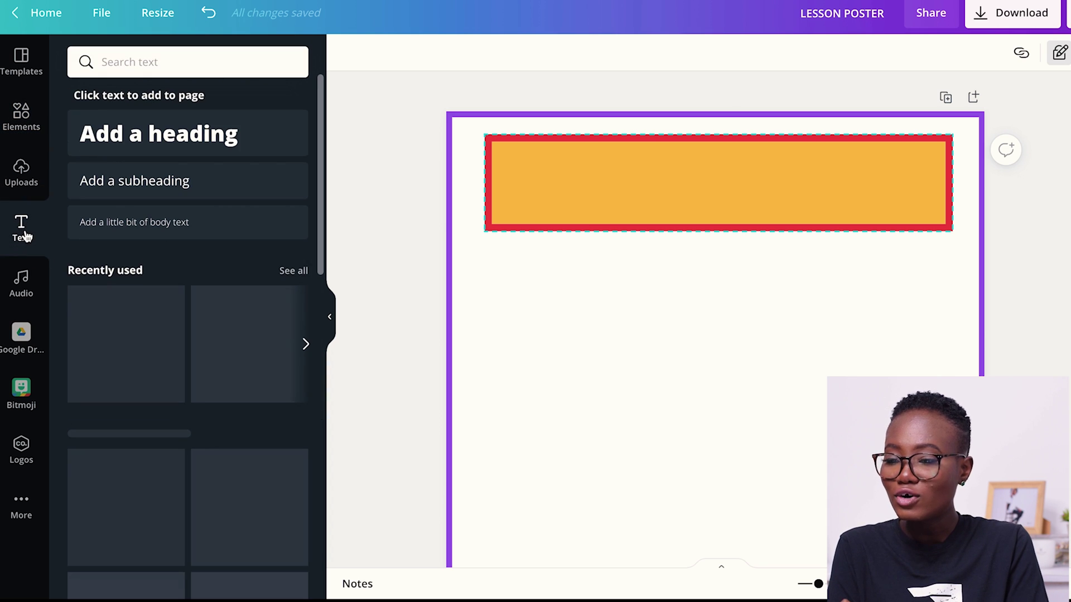
click(155, 142)
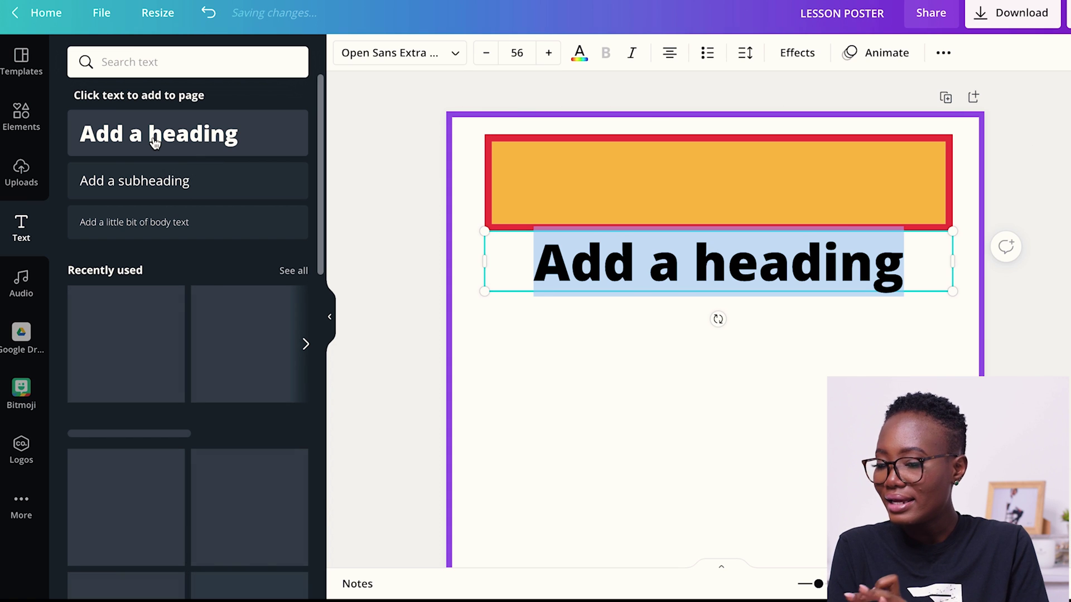
drag(564, 281, 570, 217)
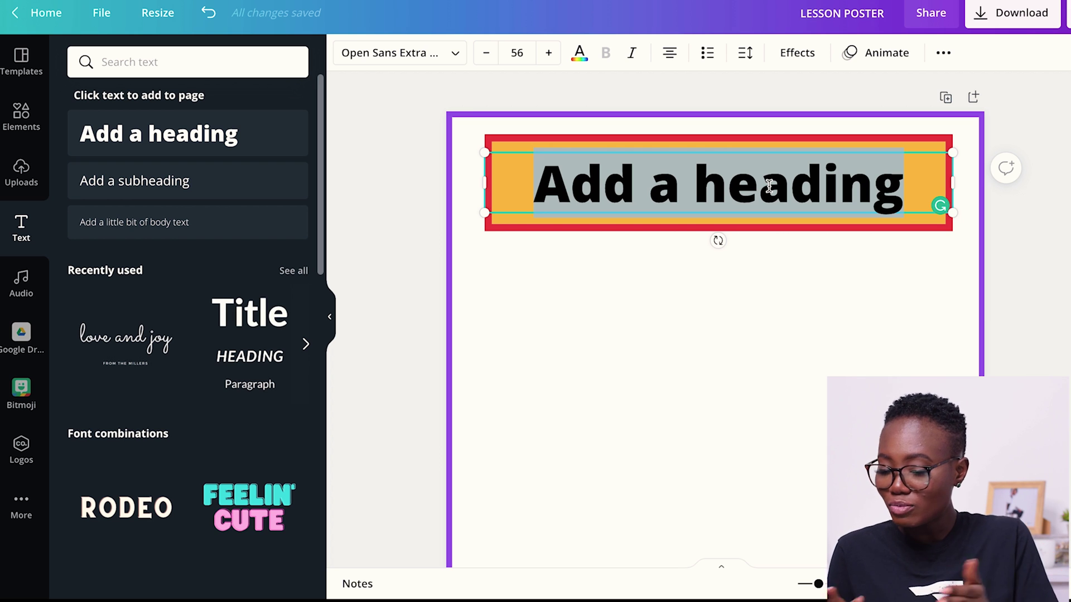
text(2)
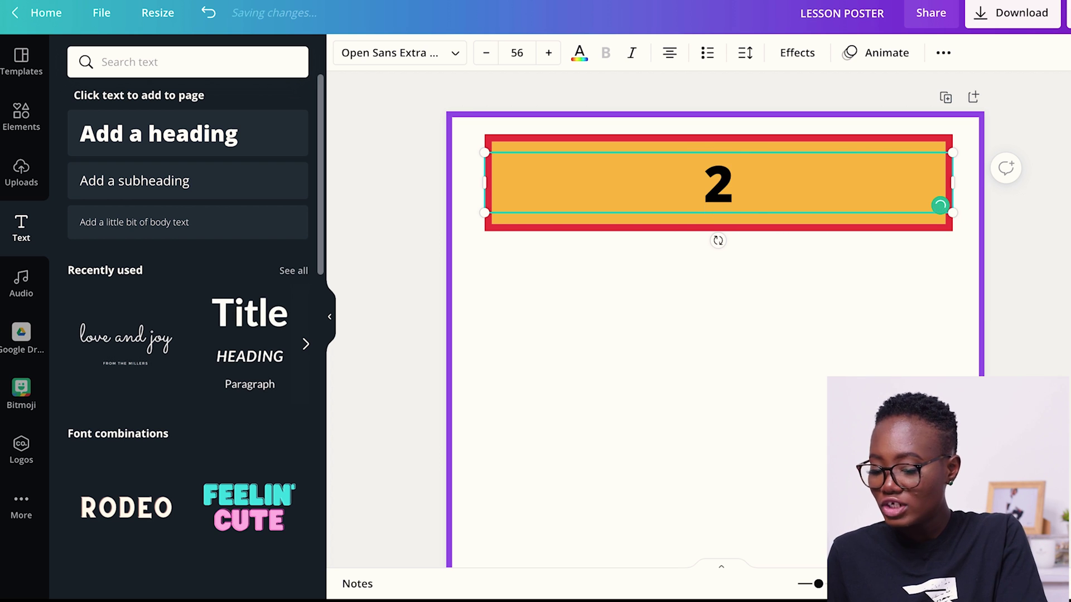
text(-D SHAPES)
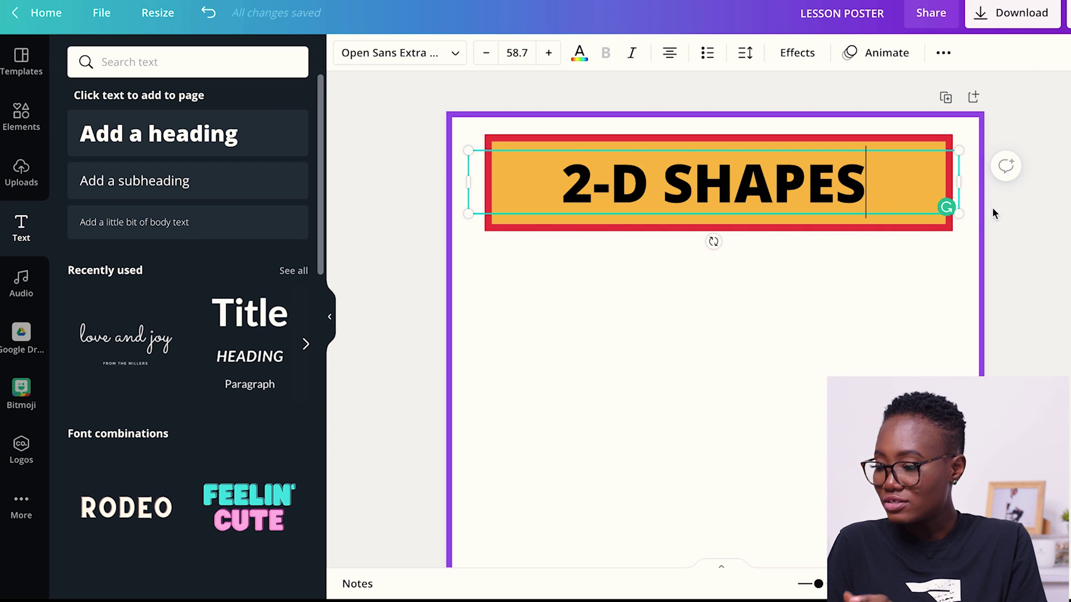
Step: Enlarge the "2-D SHAPES" heading to a font size of about 72.6 so it fills the banner
mouse_move(959, 215)
mouse_down()
mouse_move(980, 222)
mouse_move(961, 221)
mouse_up()
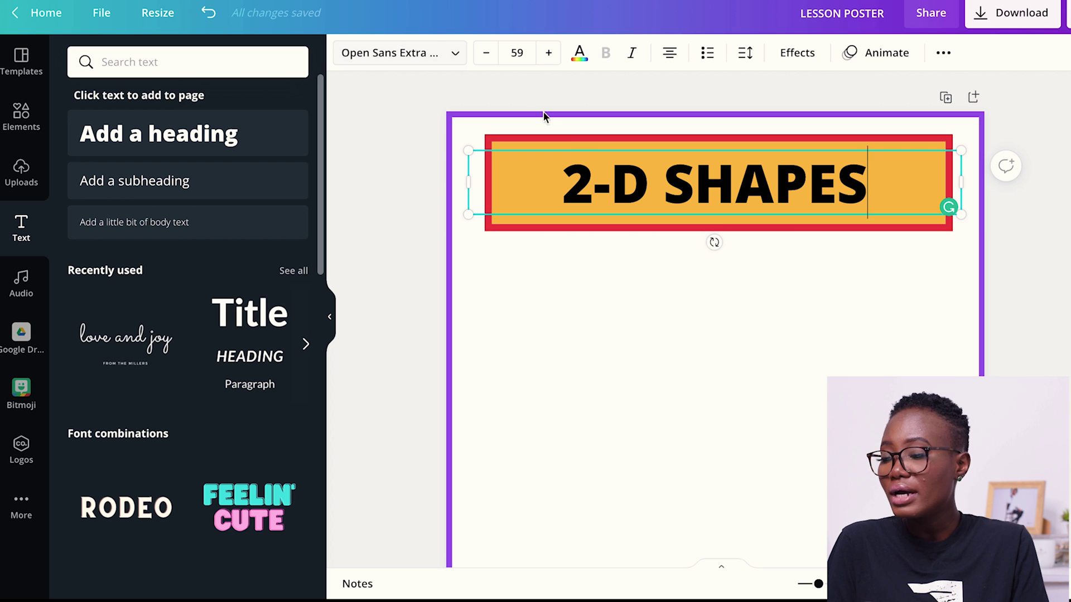
drag(469, 151, 432, 105)
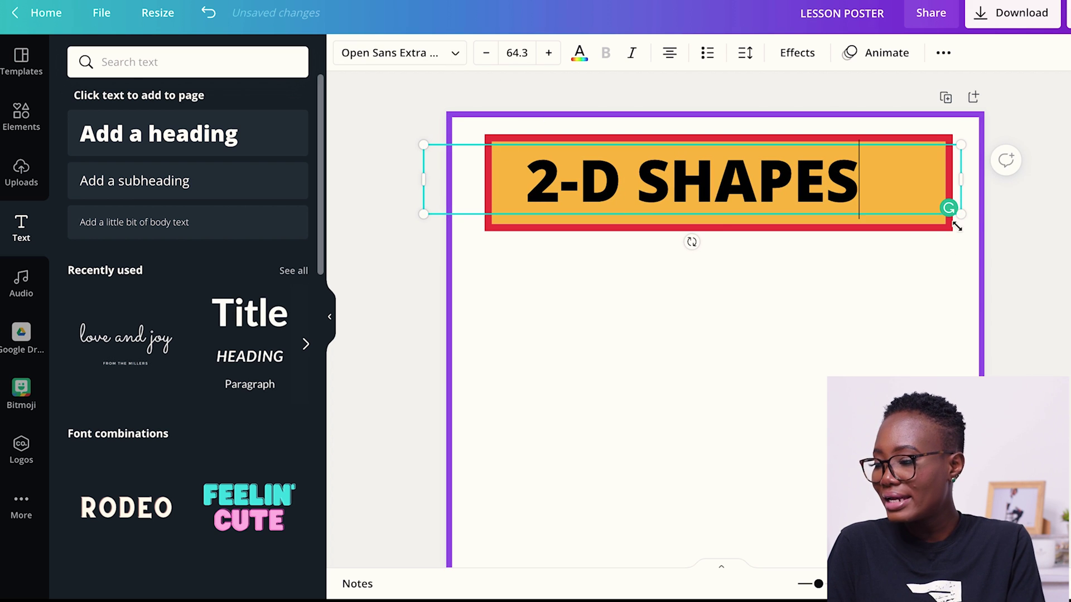
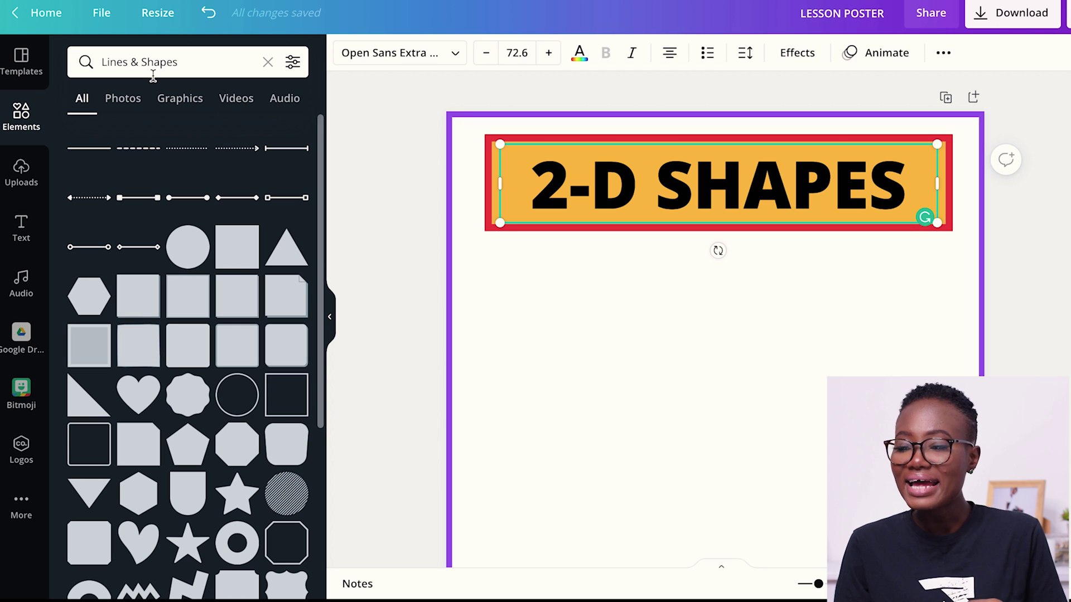
Step: Add the grey triangle with a thin white outline from the "Triangle" graphics and shrink it to fit below the banner's left half
click(97, 52)
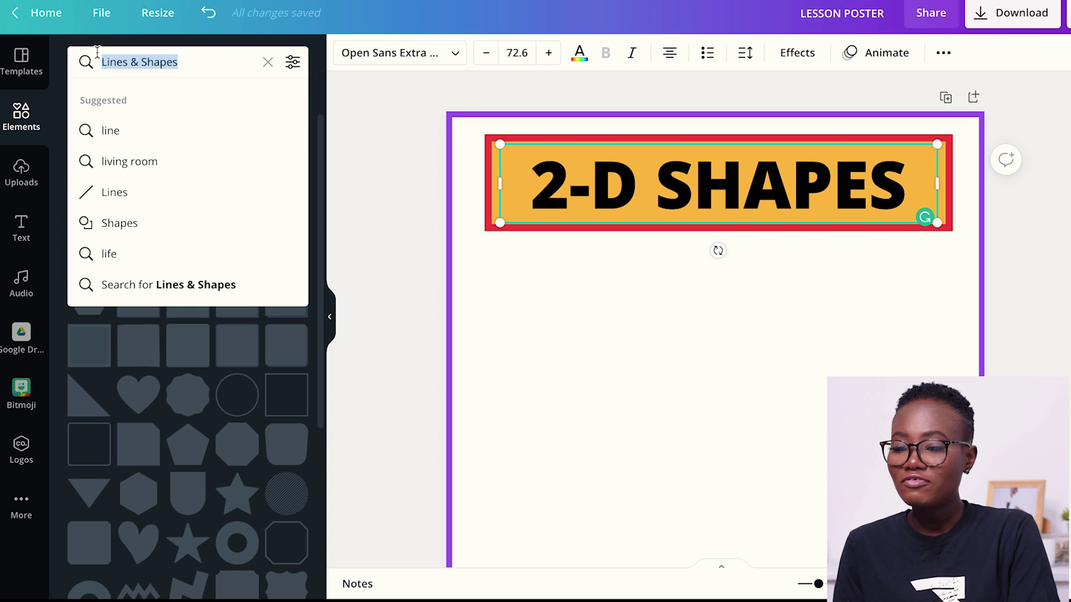
text(TRI)
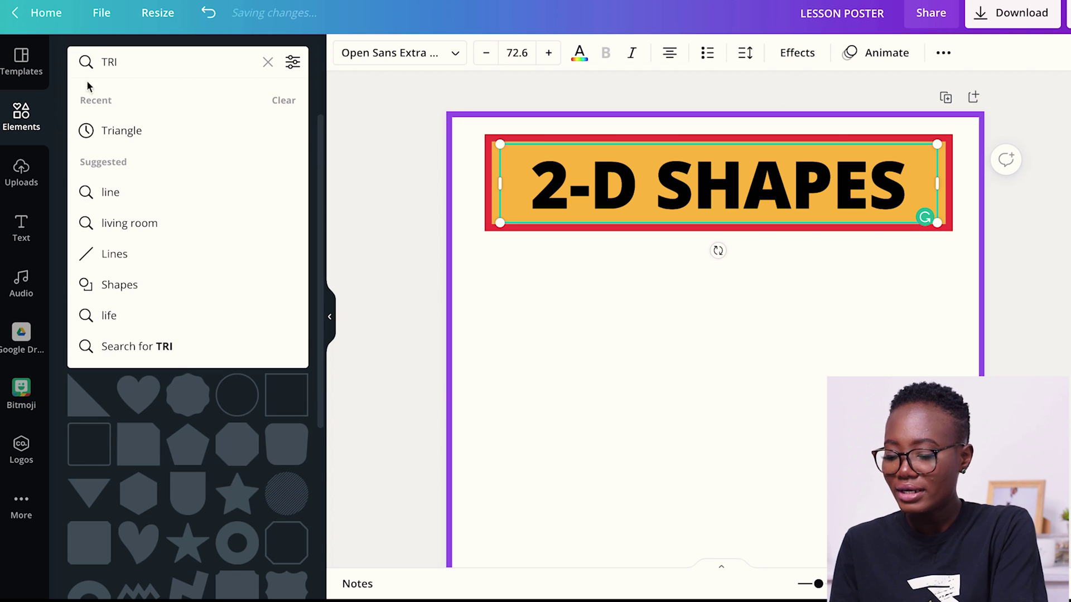
click(124, 132)
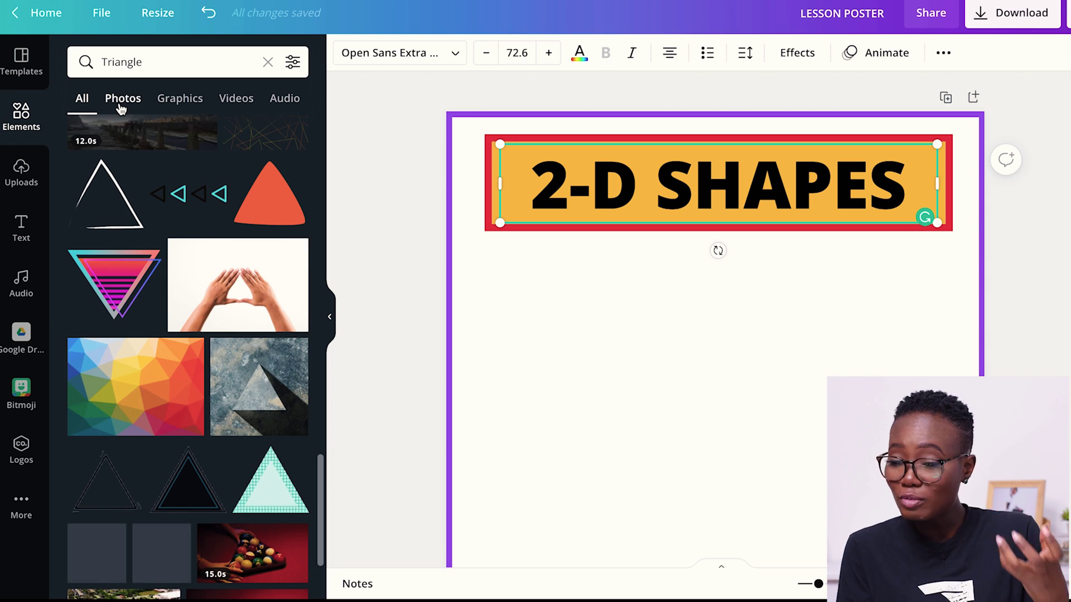
click(177, 102)
scroll(199, 210, down, 8)
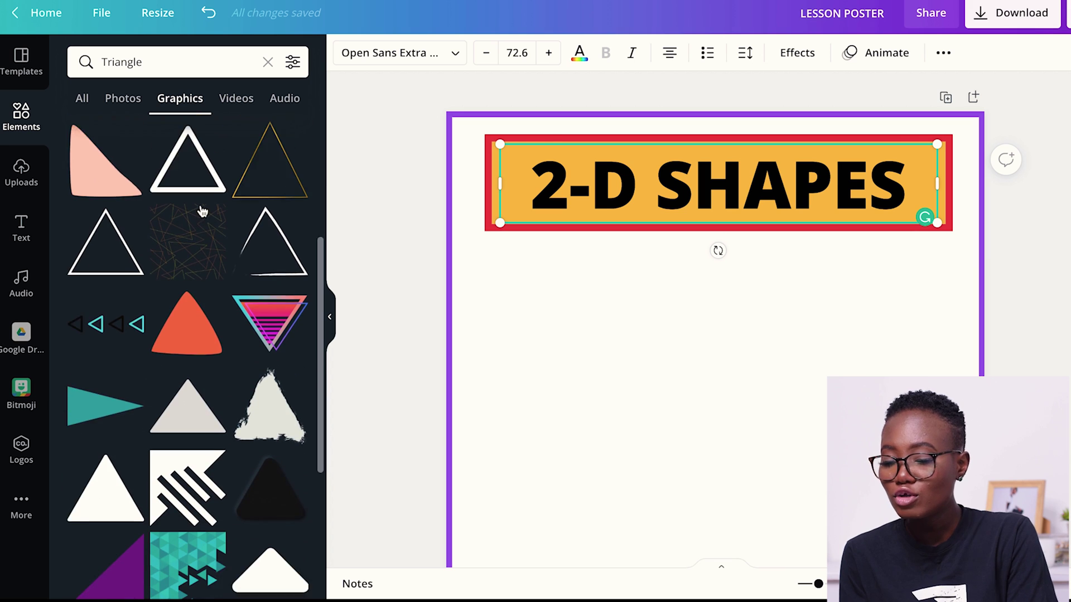
scroll(200, 210, down, 8)
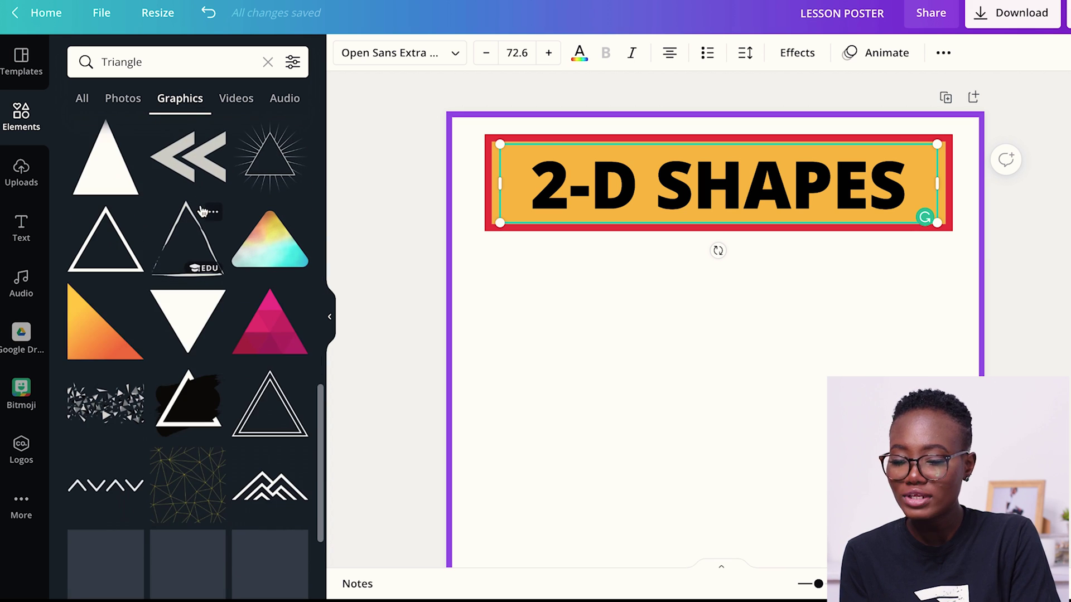
scroll(195, 212, down, 8)
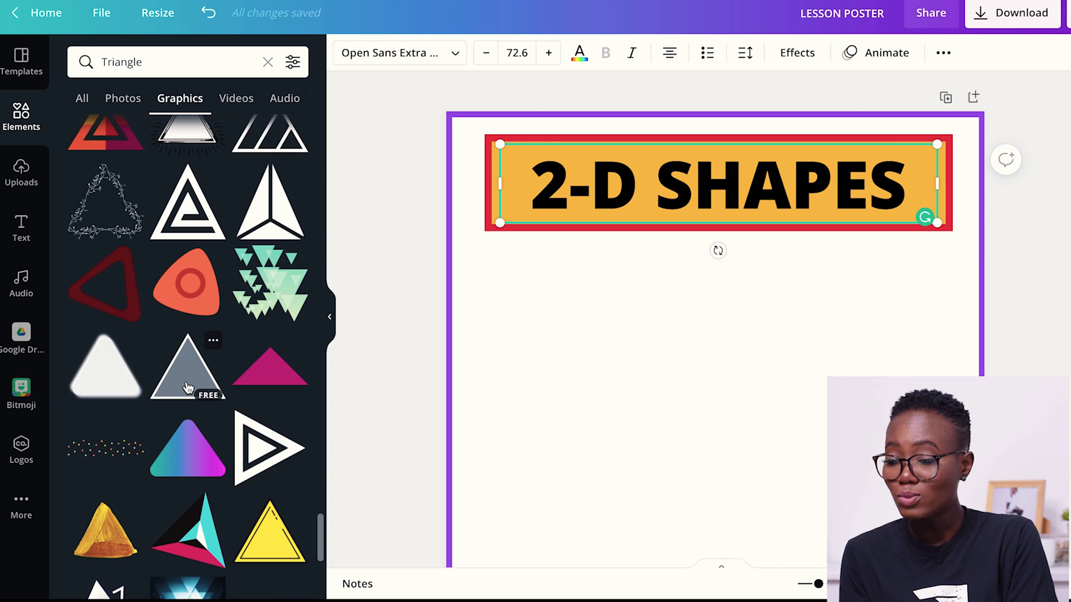
click(188, 385)
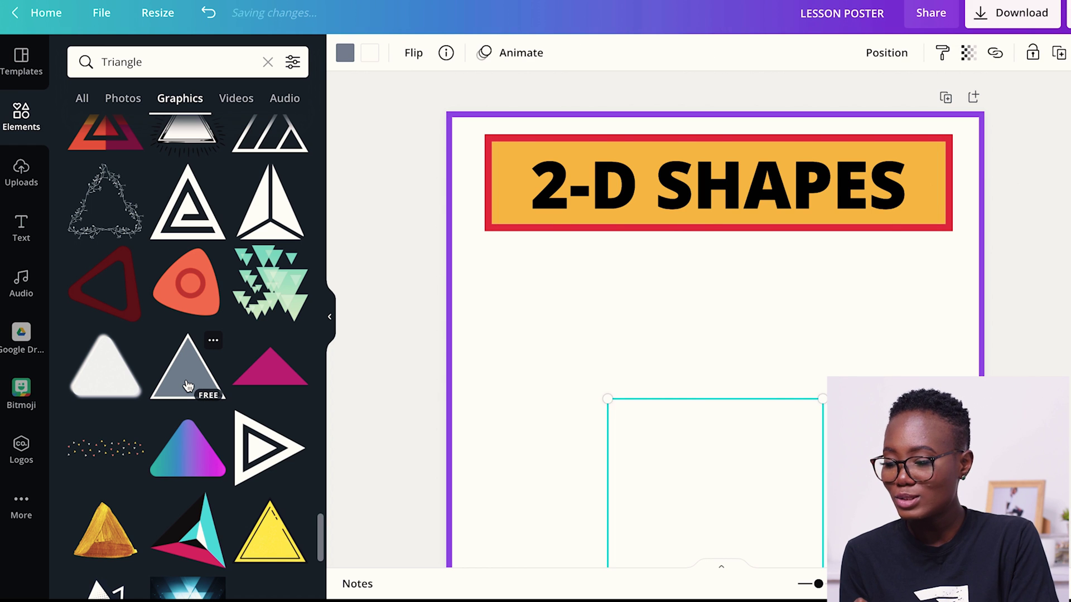
drag(719, 491, 593, 310)
drag(681, 424, 634, 380)
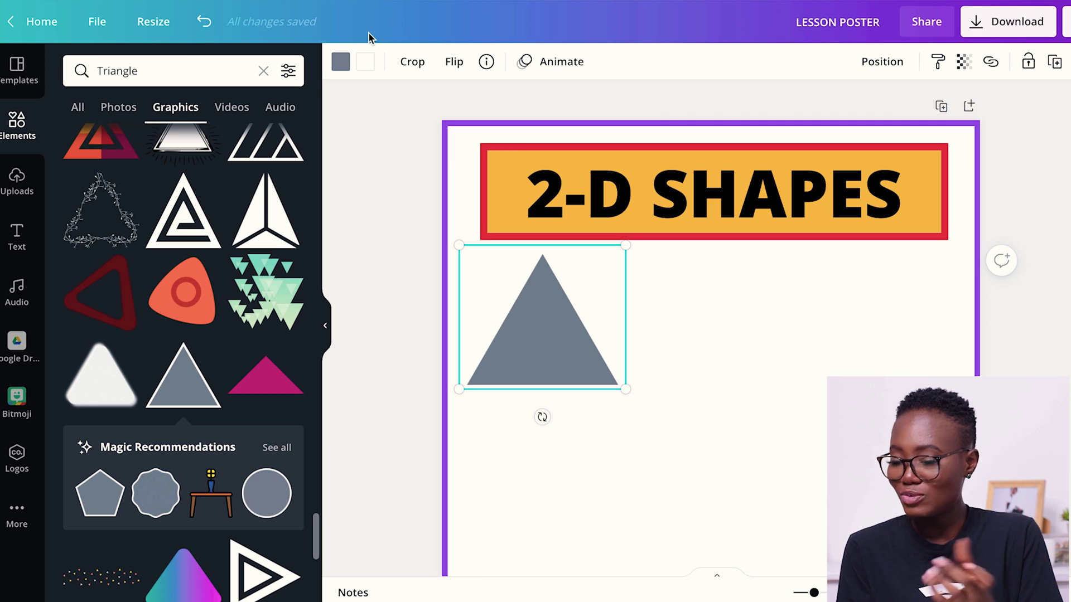
Step: Color the triangle's outline black and its fill light green from the default colors
click(365, 61)
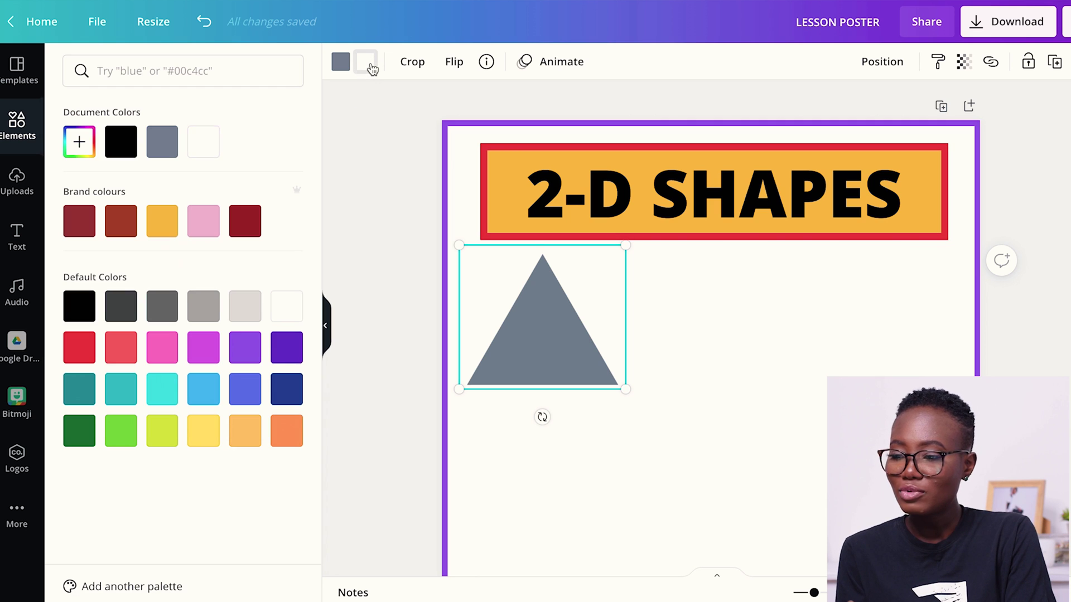
click(121, 146)
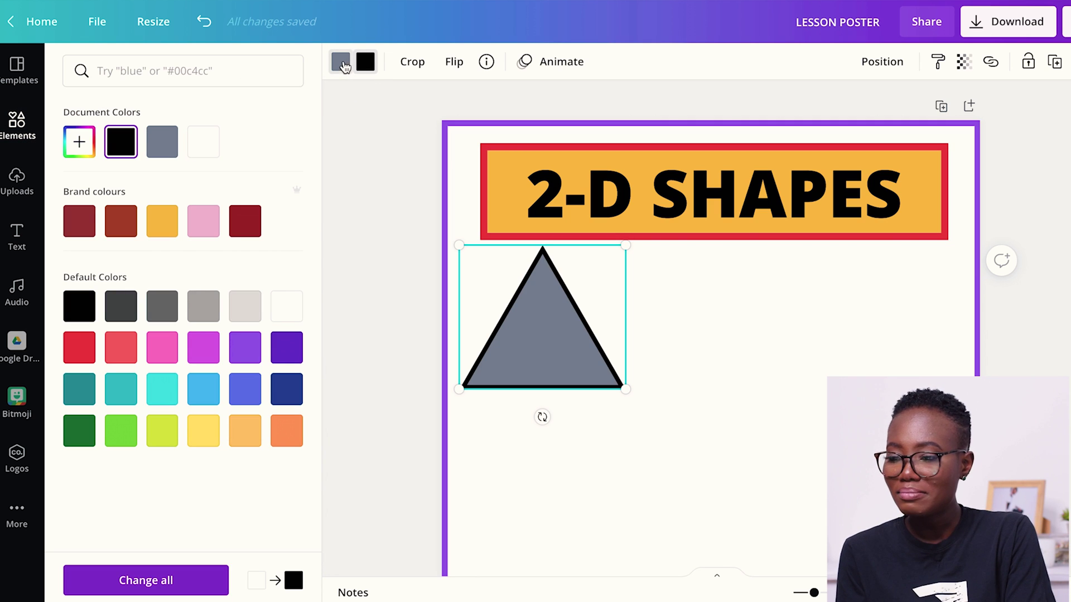
click(342, 62)
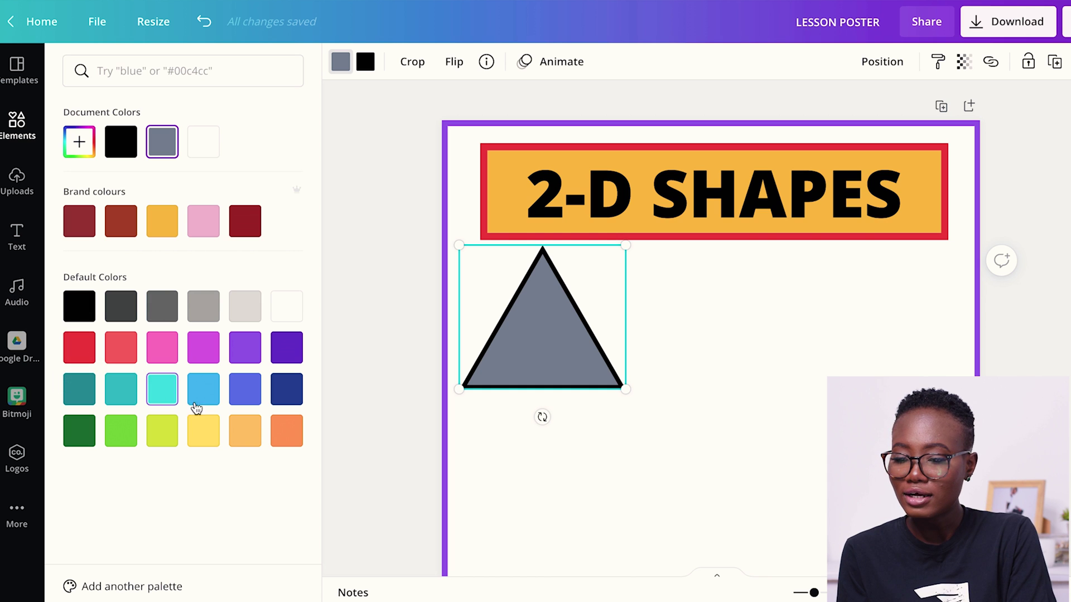
click(118, 432)
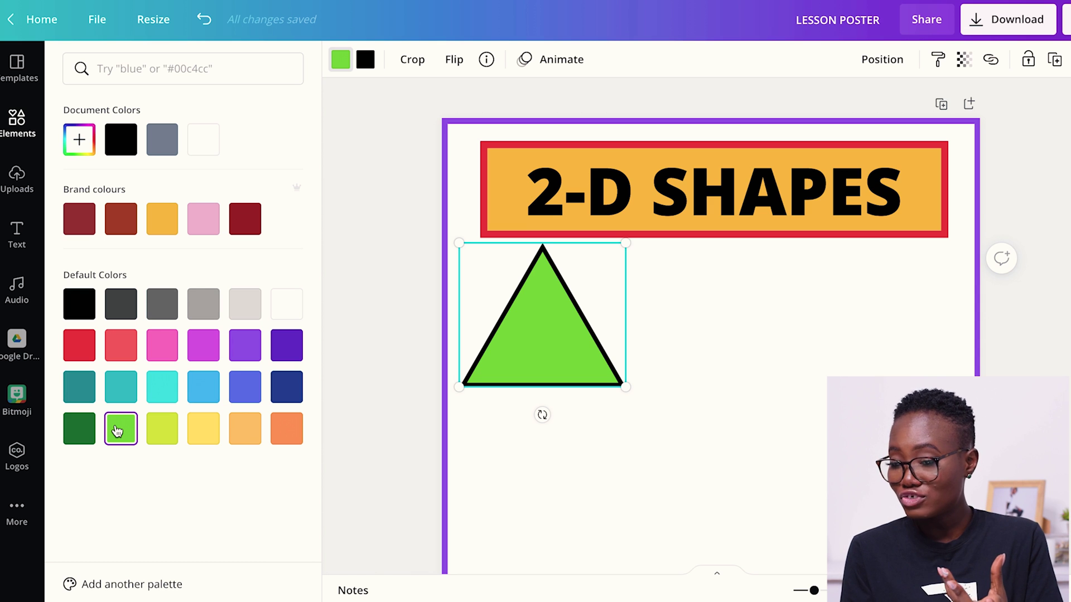
Step: Add a subheading directly beneath the green triangle and change its text to "triangle"
click(20, 235)
click(130, 190)
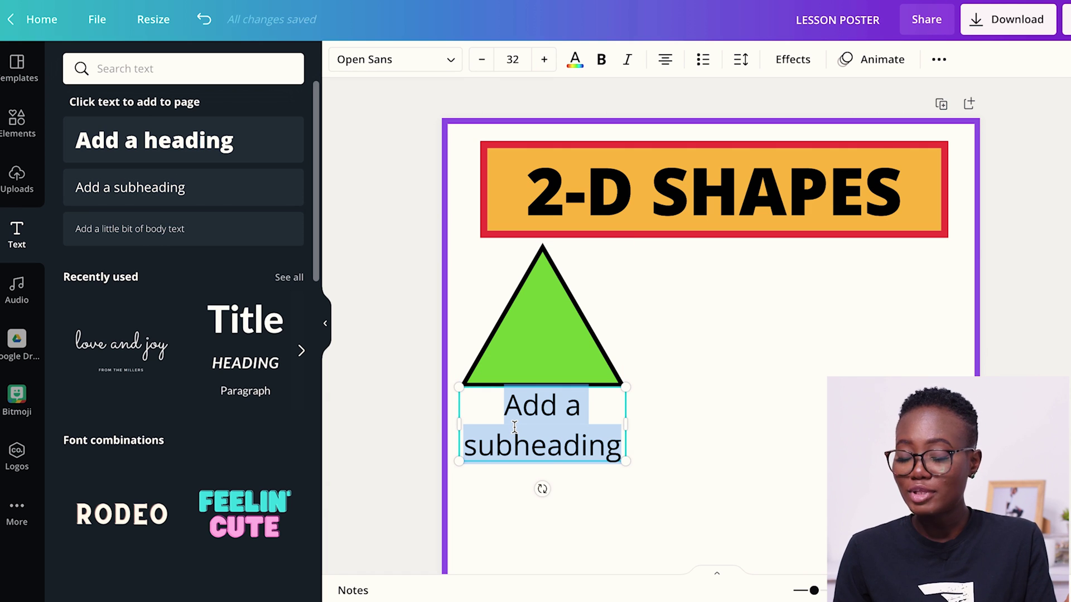
text(triangle)
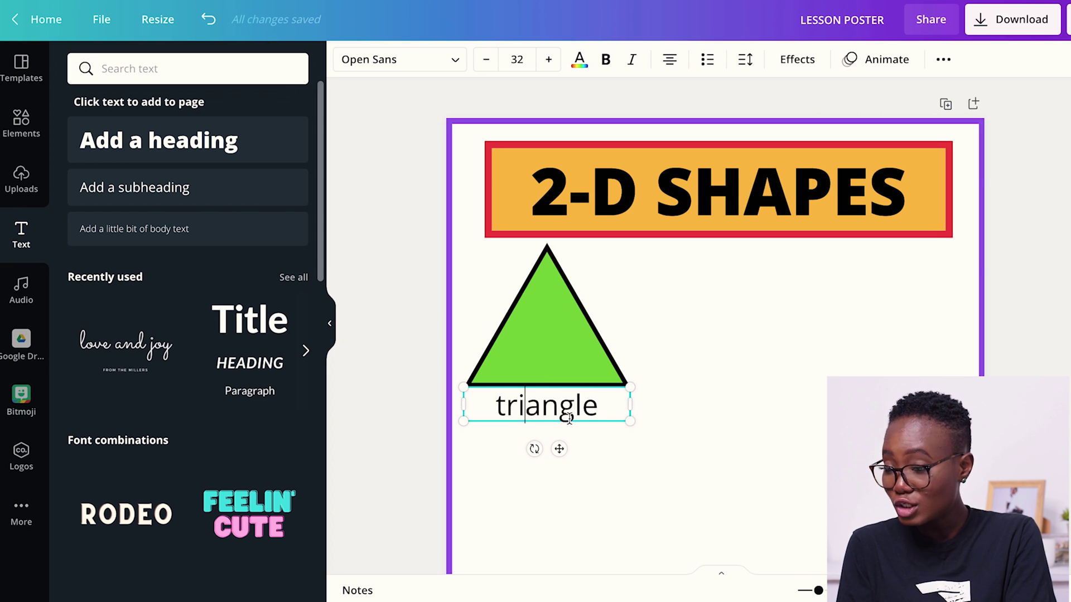
click(580, 429)
Step: Set the font of the "triangle" label to Quicksand
click(530, 402)
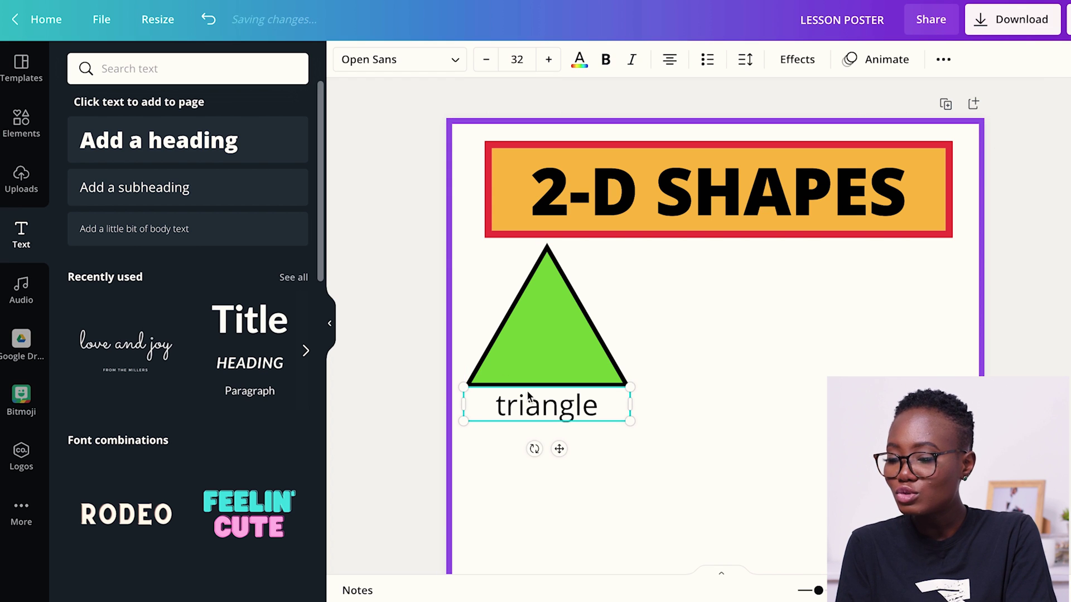
click(455, 61)
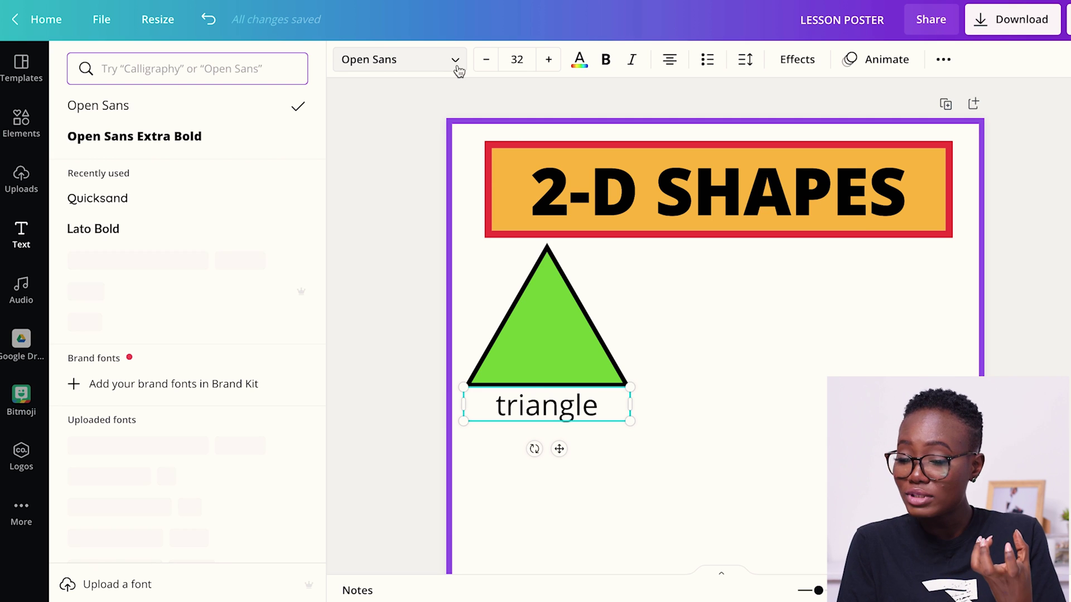
click(141, 210)
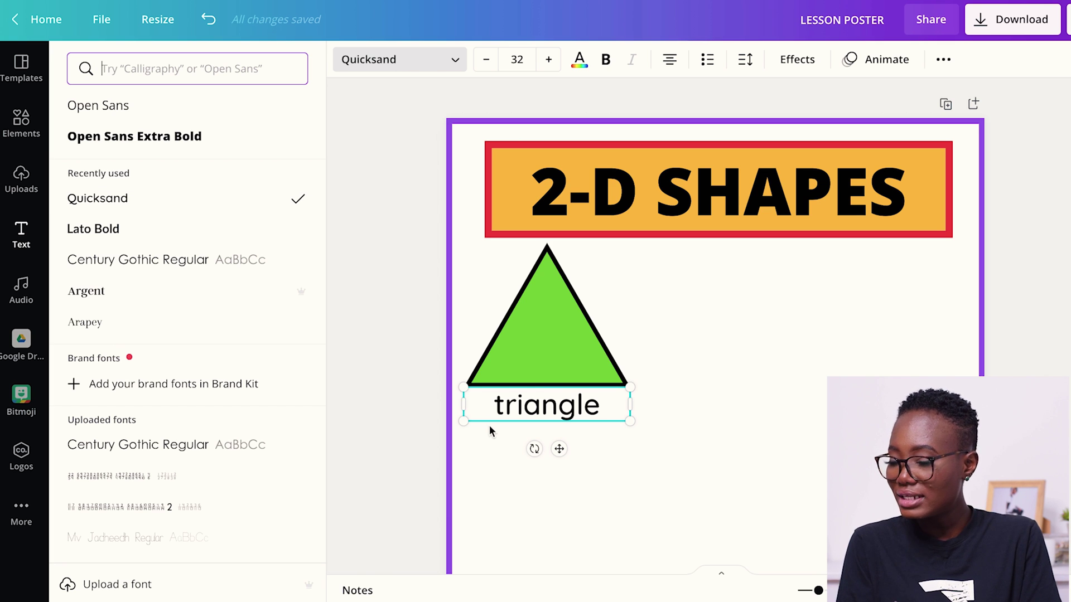
click(700, 370)
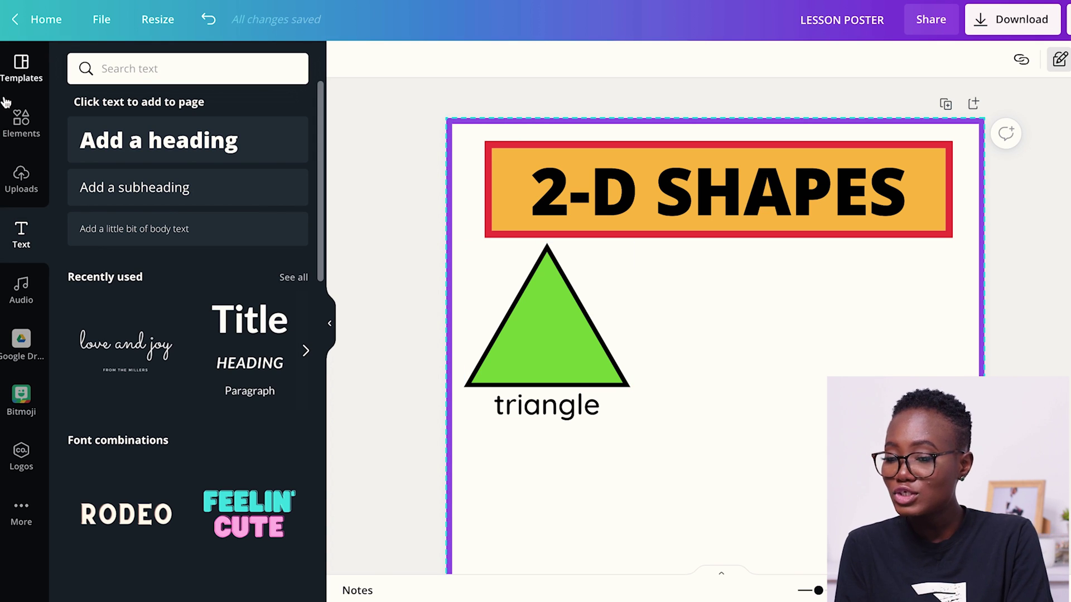
Step: Add the grey square with a white outline from the "square" graphics and shrink it beside the triangle, with their bases aligned
click(17, 117)
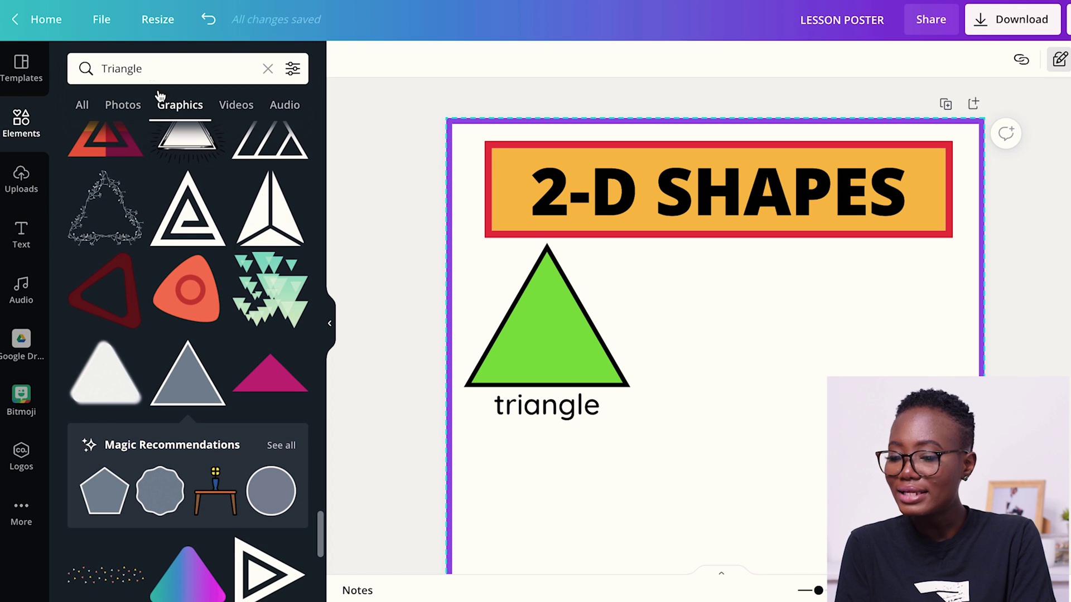
click(148, 69)
drag(149, 69, 86, 68)
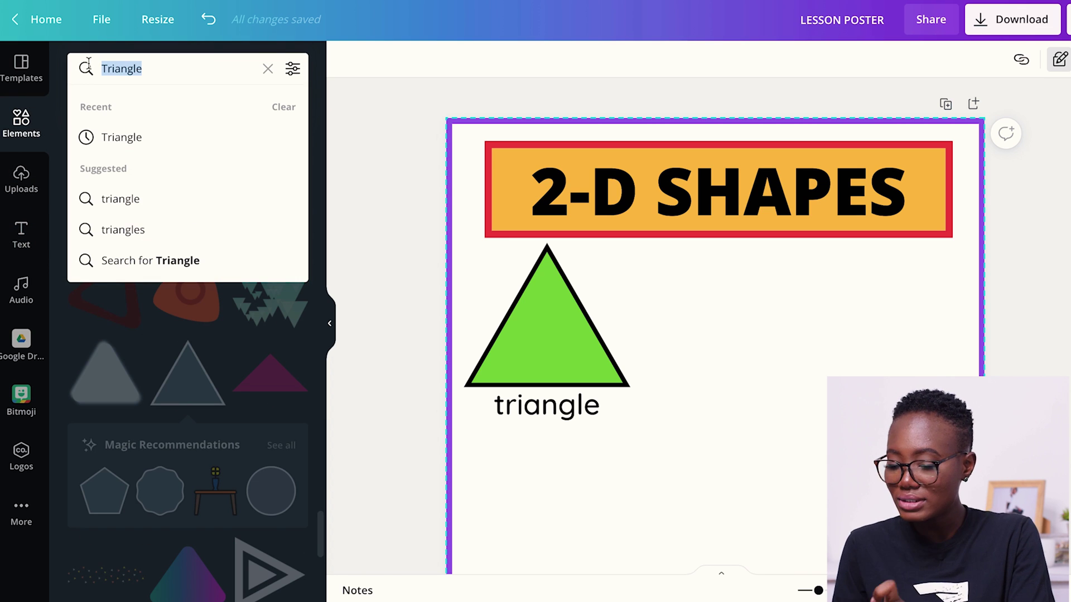
text(s)
click(118, 199)
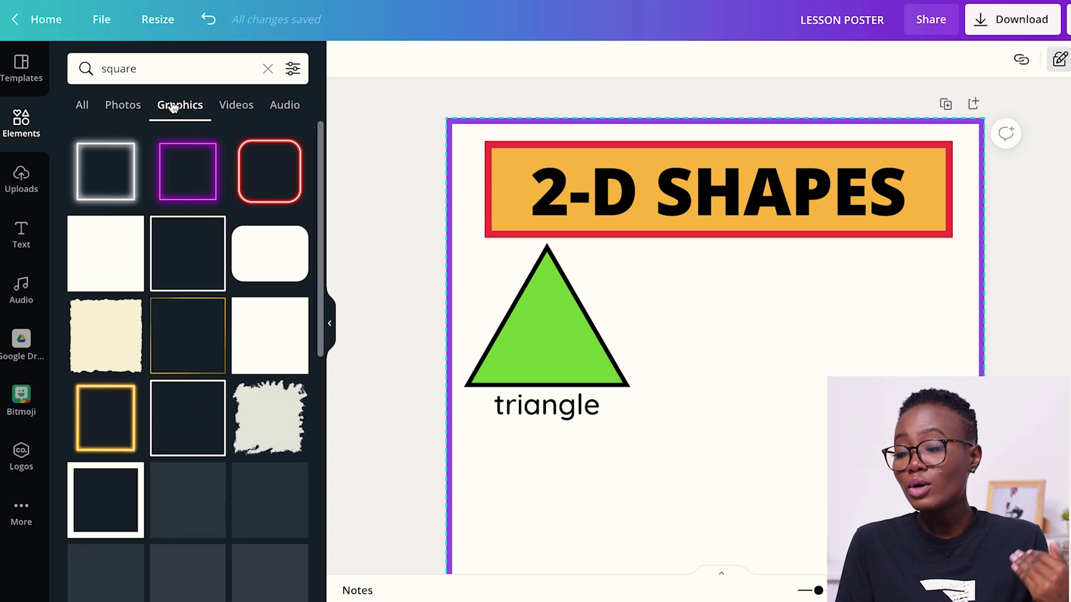
scroll(294, 359, down, 10)
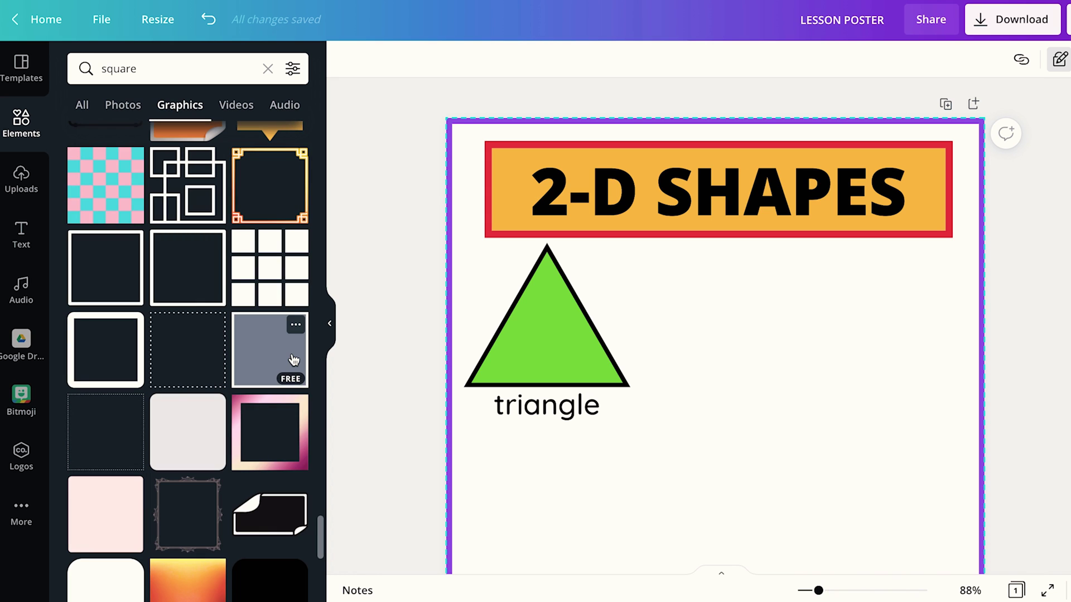
click(294, 360)
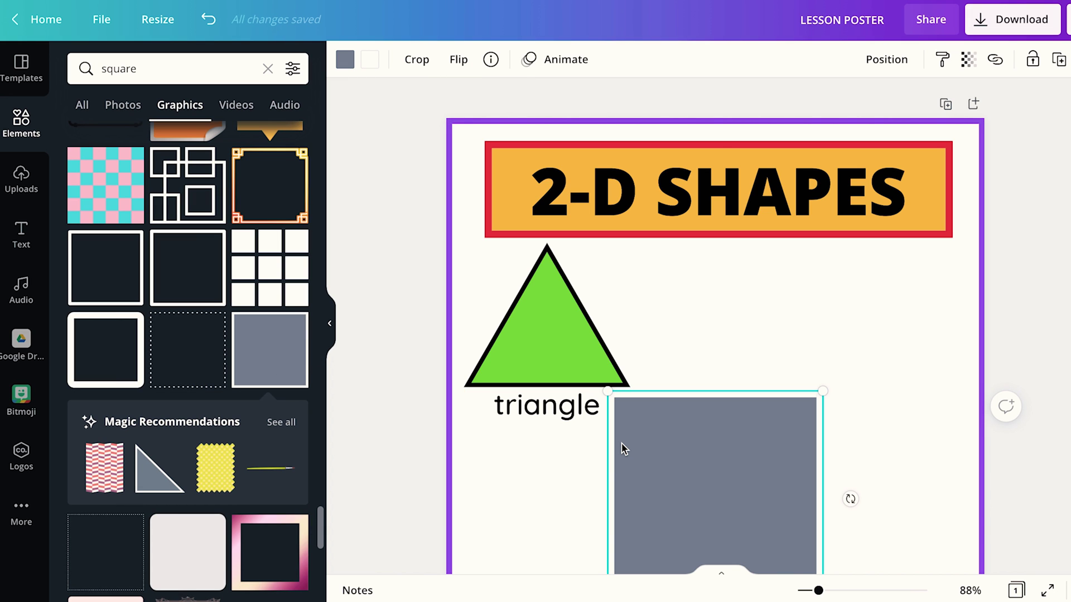
drag(625, 444, 718, 319)
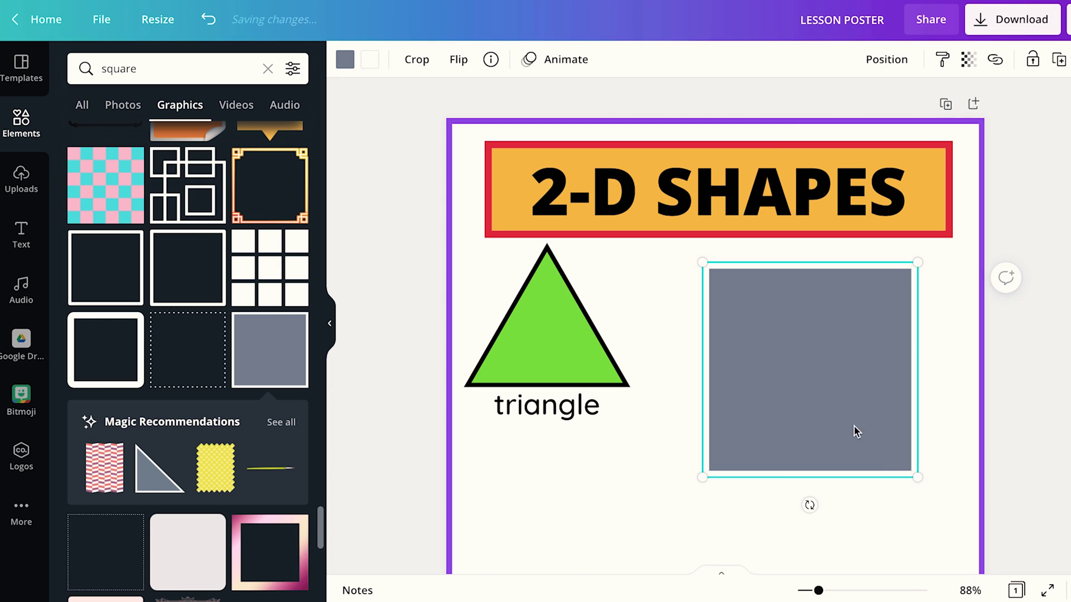
drag(909, 469, 853, 336)
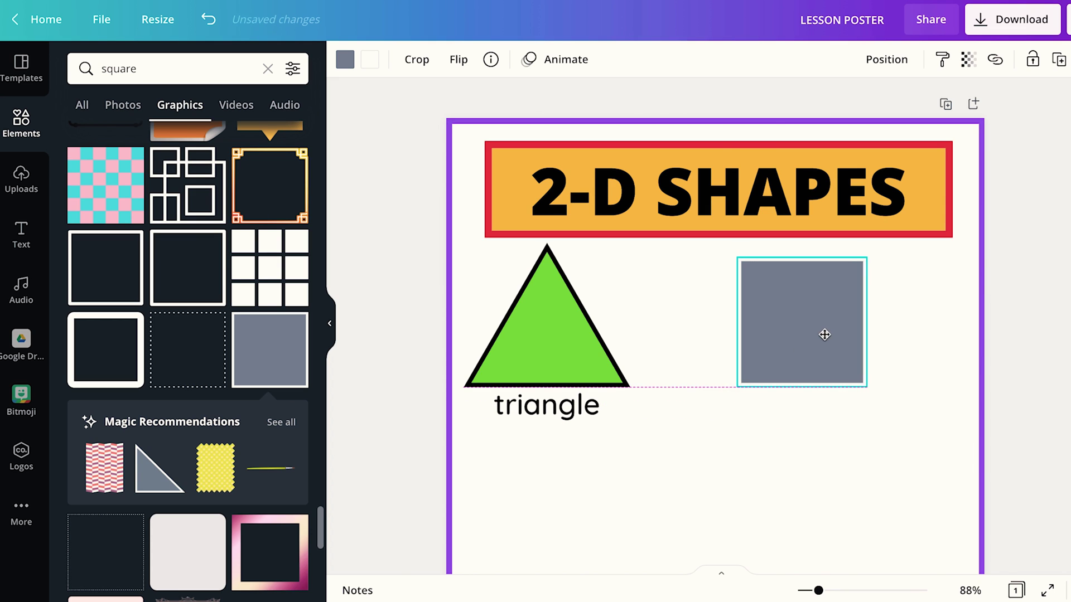
Step: Color the square's outline black and its fill dark blue from the default colors
click(368, 62)
click(125, 139)
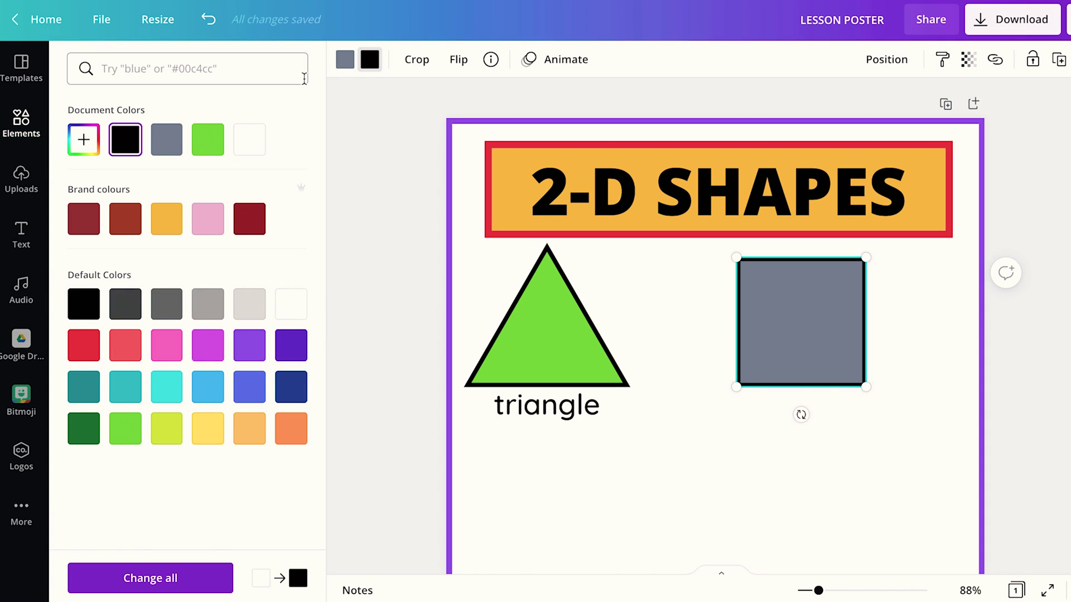
click(345, 60)
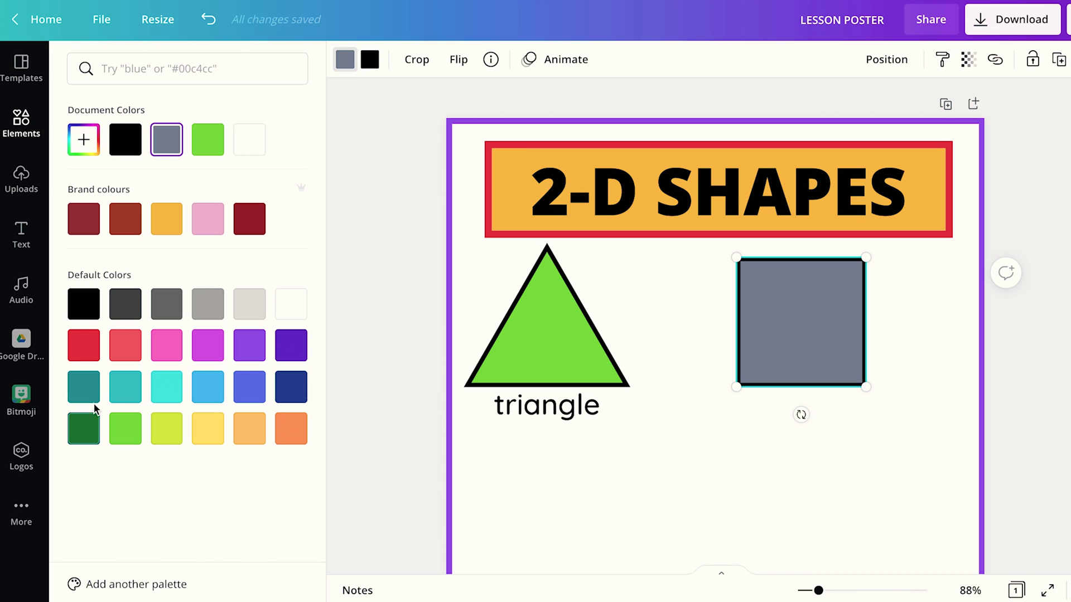
click(290, 387)
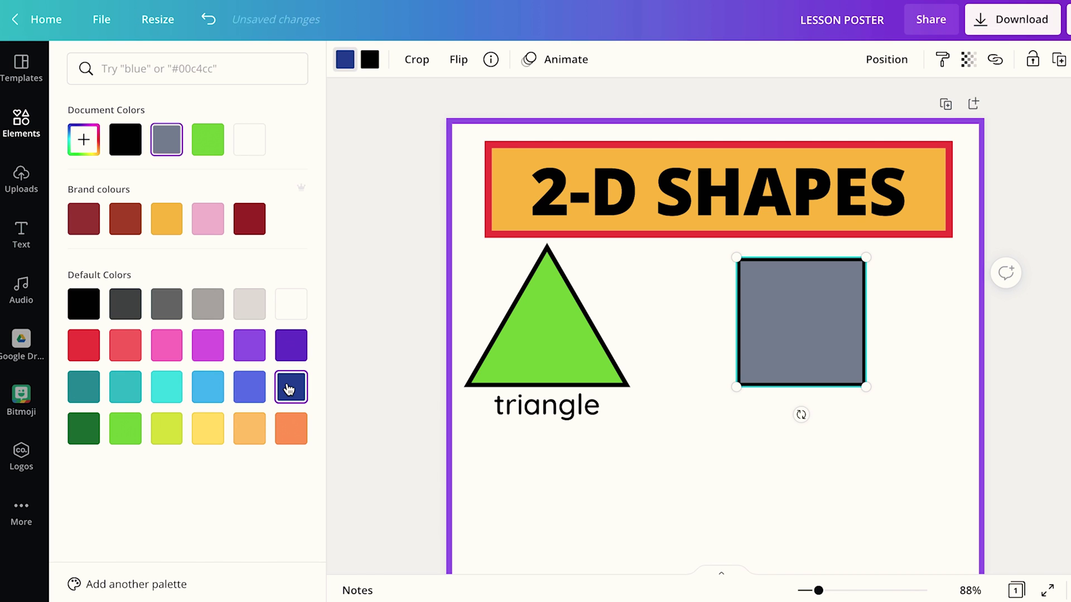
click(748, 422)
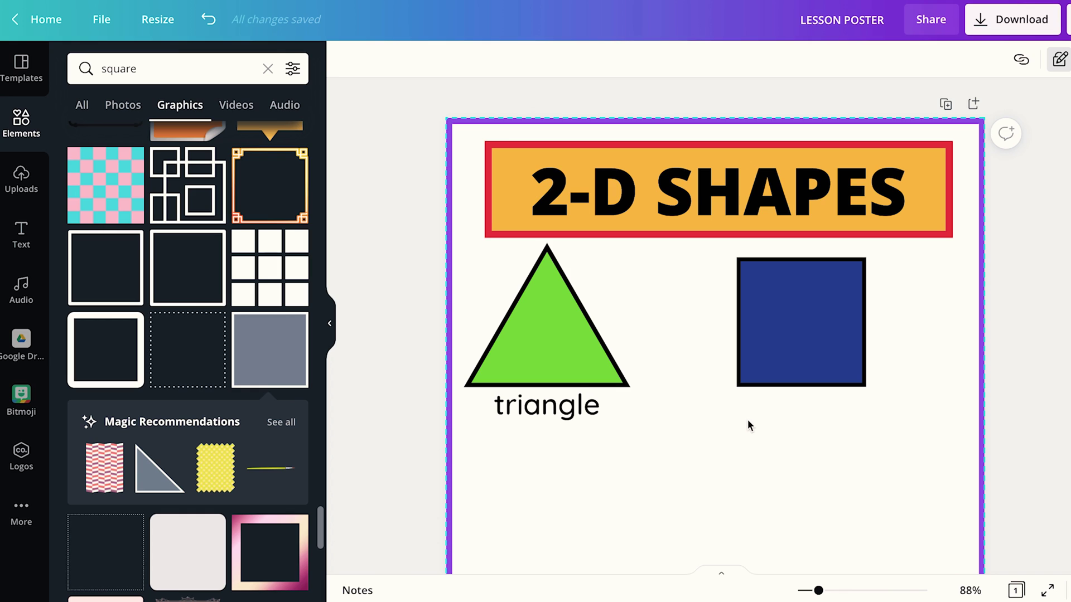
Step: Duplicate the "triangle" label and place the copy directly beneath the blue square, level with the original
click(557, 422)
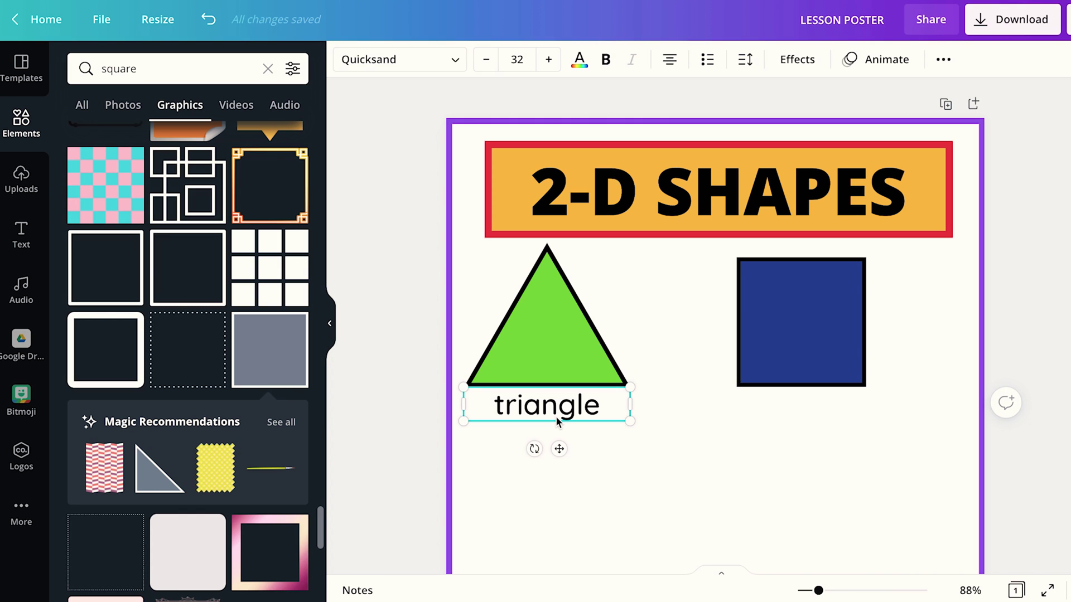
key(ctrl+d)
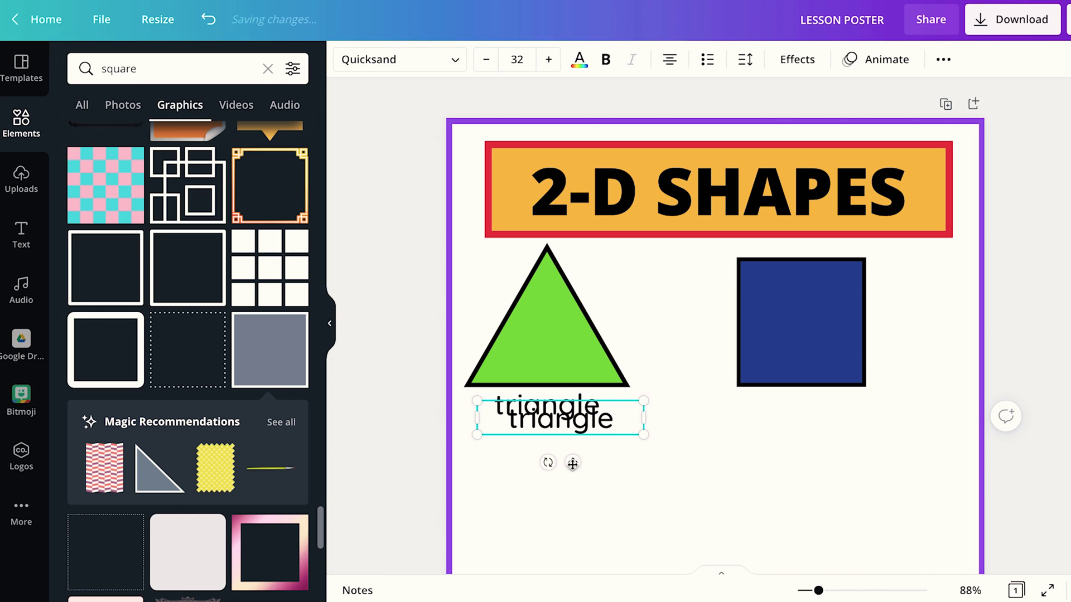
drag(726, 456, 805, 449)
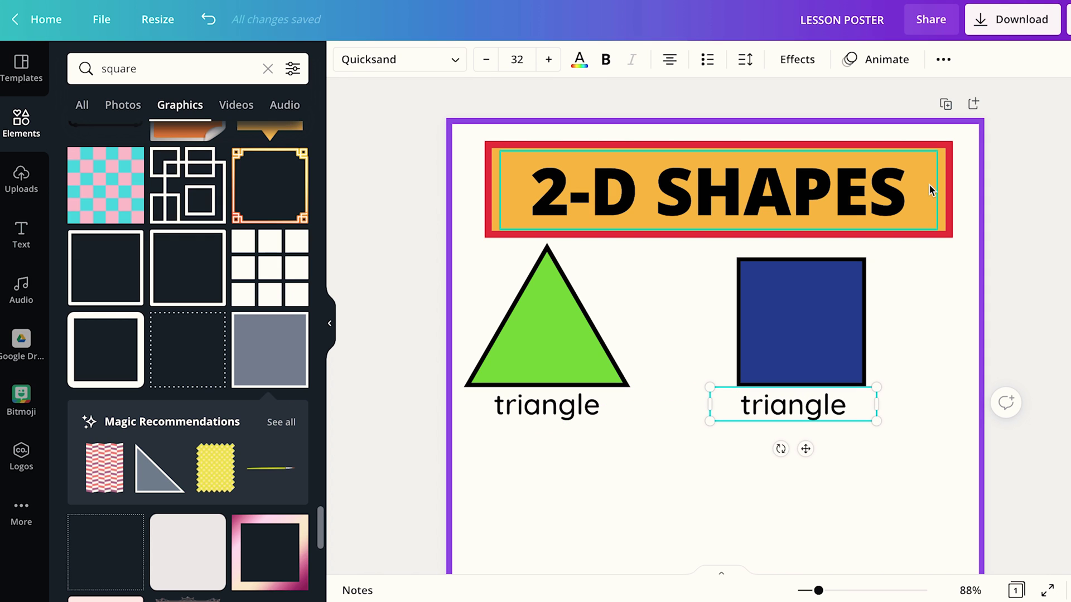
Step: Search the elements library for "shapes"
click(944, 60)
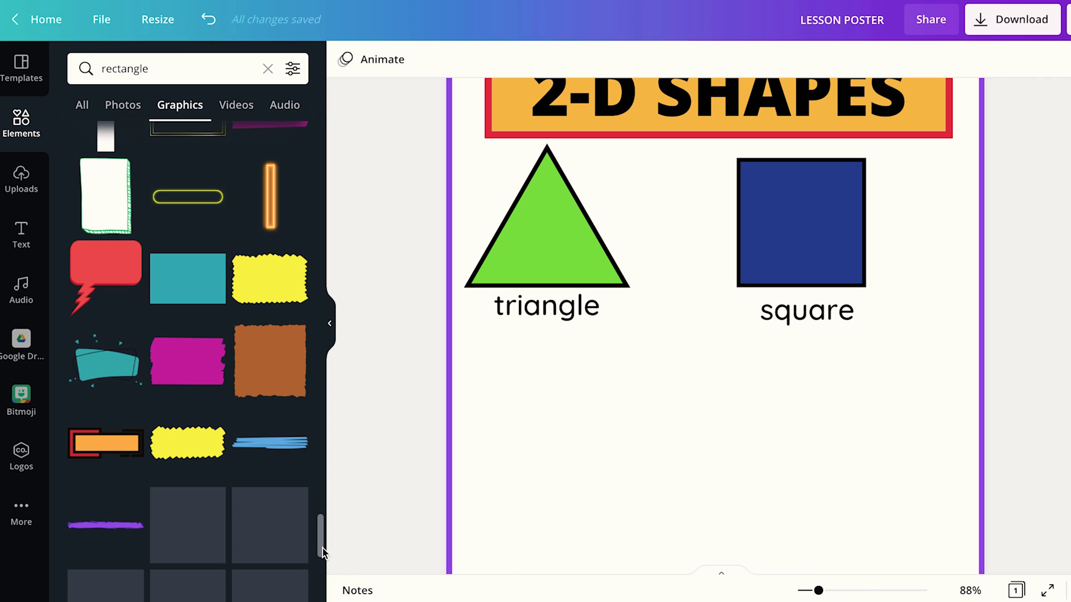
click(101, 72)
double_click(112, 72)
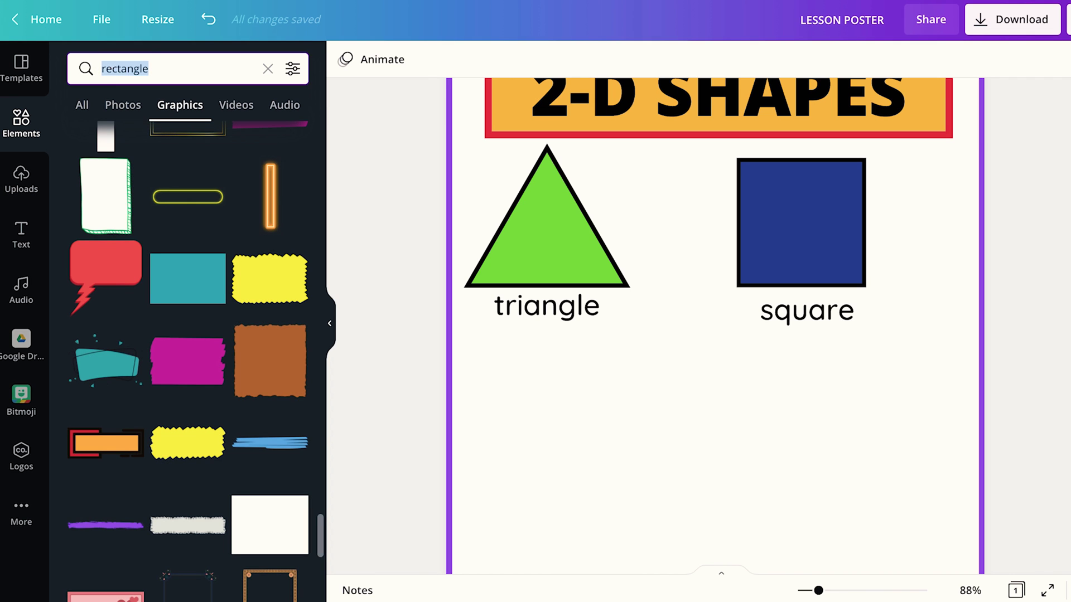
text(shapes)
key(Return)
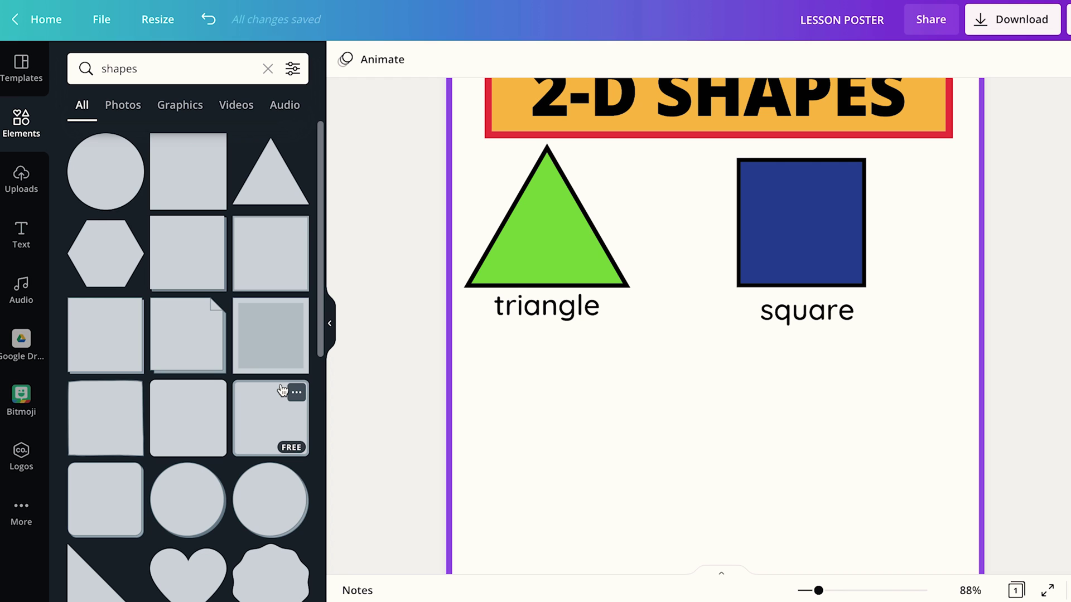
Step: Add a bordered square shape, give it a black outline, and reshape it into a wide rectangle beneath the triangle label, aligned with the triangle's left edge
click(273, 251)
drag(676, 480, 665, 496)
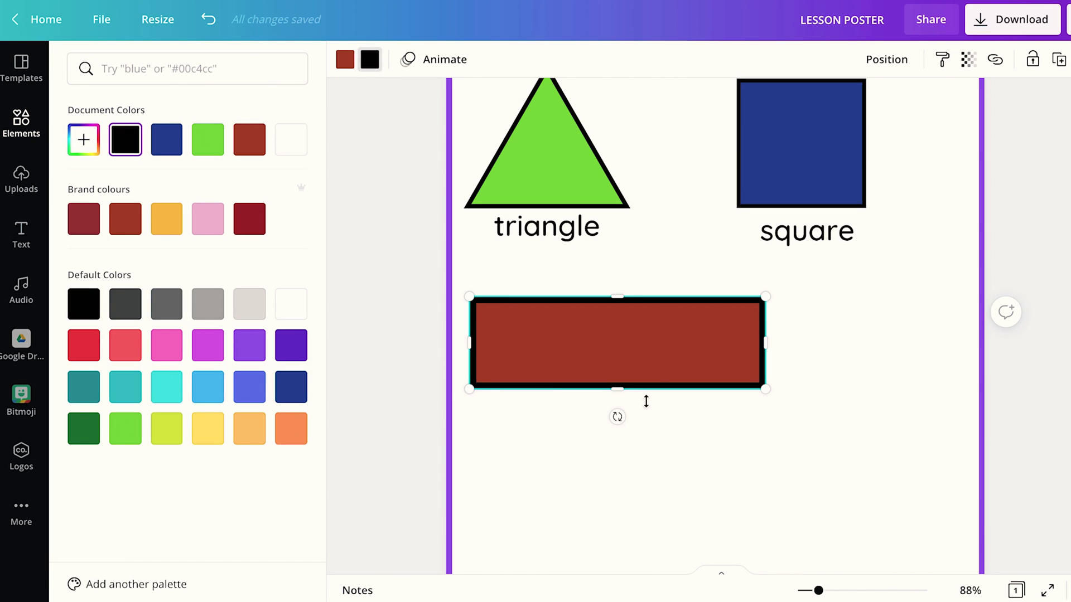
drag(619, 354, 618, 351)
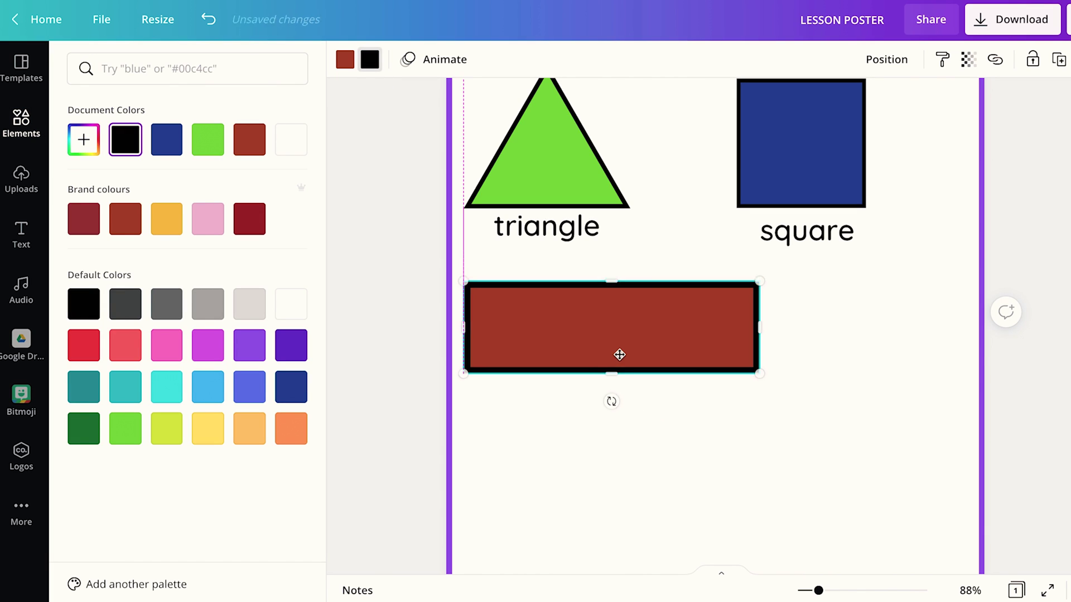
drag(758, 368, 708, 358)
drag(629, 319, 629, 312)
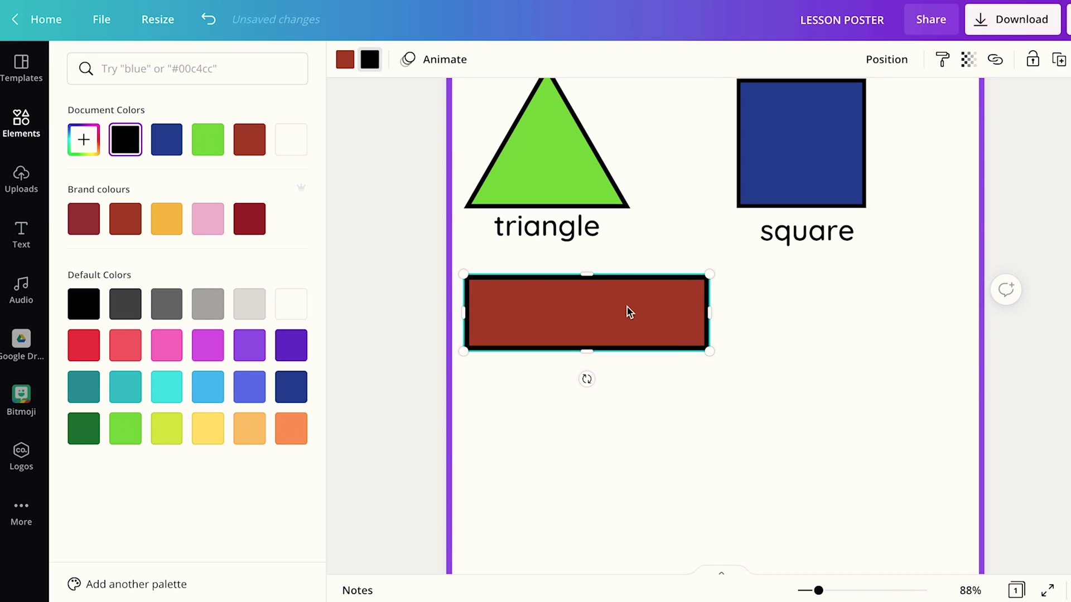
Step: Duplicate the "triangle" label, place the copy beneath the red-brown rectangle, and change its text to "rectangle"
click(569, 229)
key(ctrl+d)
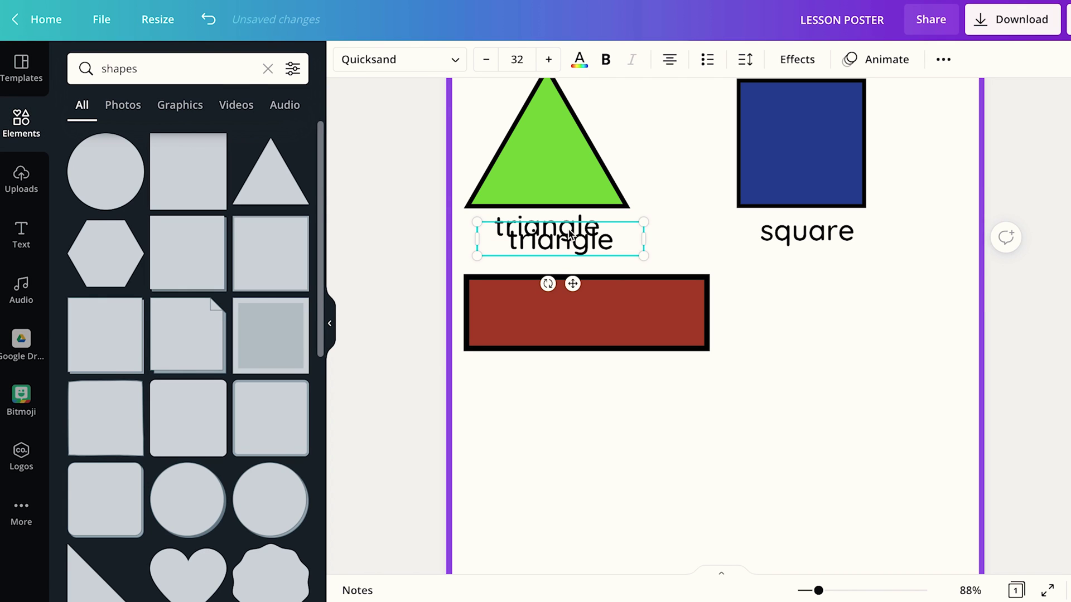
drag(564, 282, 573, 367)
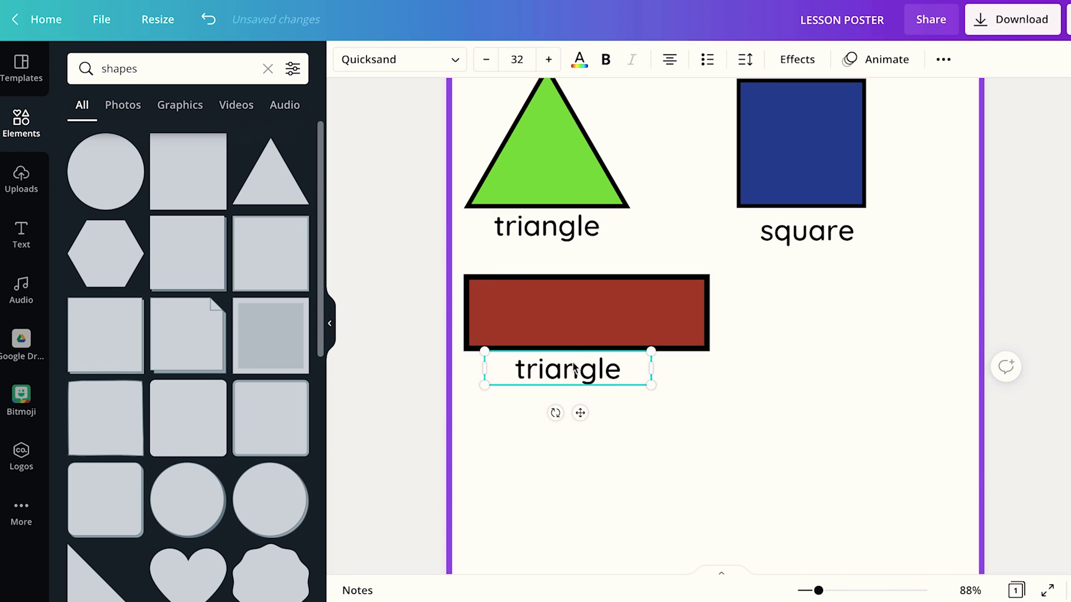
double_click(573, 363)
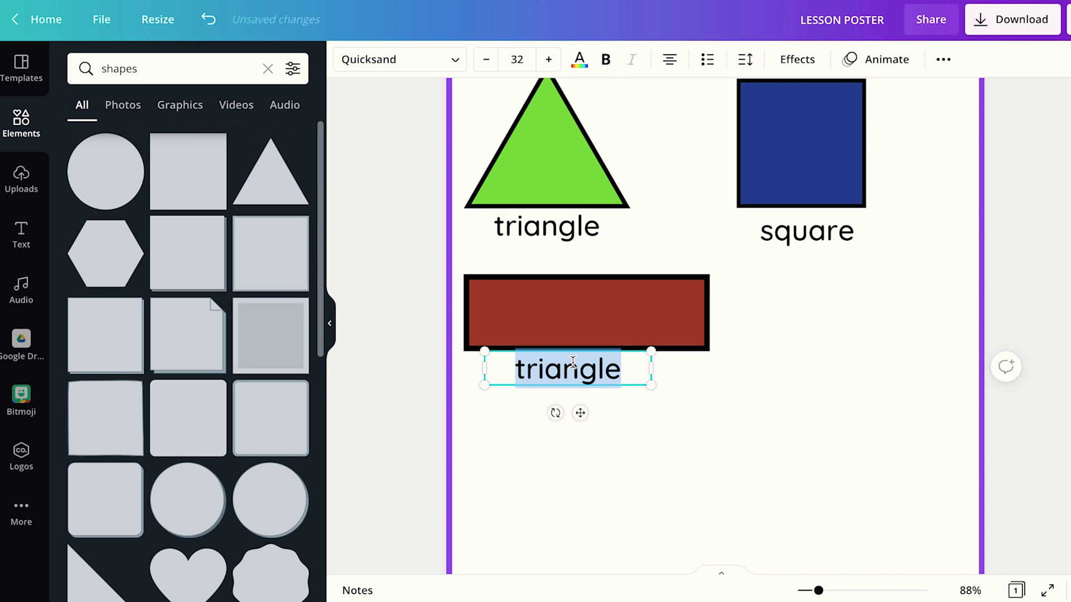
text(rectangle)
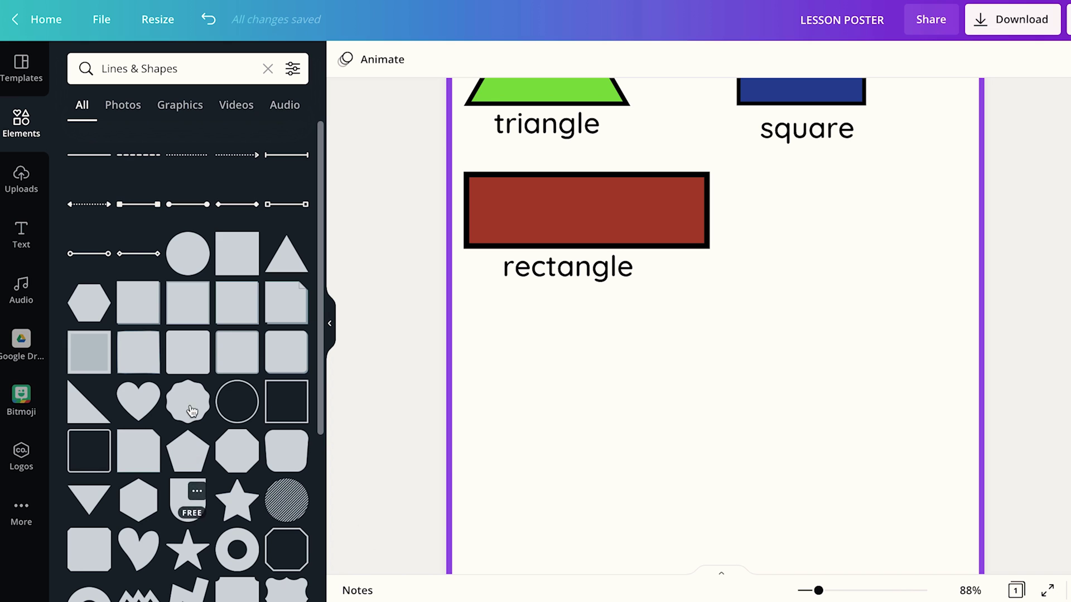
Step: Add a solid circle from Lines & Shapes, color it pink, and shrink it to fit beside the rectangle, beneath the "square" label
click(187, 257)
drag(786, 256, 852, 342)
click(341, 55)
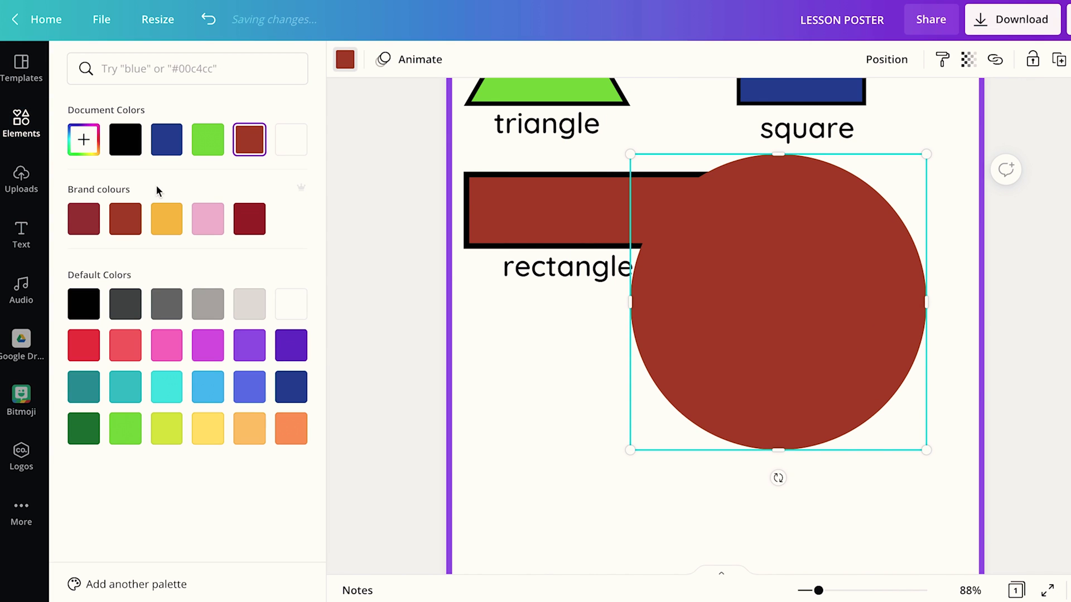
click(161, 358)
drag(632, 452, 772, 373)
drag(808, 275, 813, 297)
drag(927, 373, 916, 317)
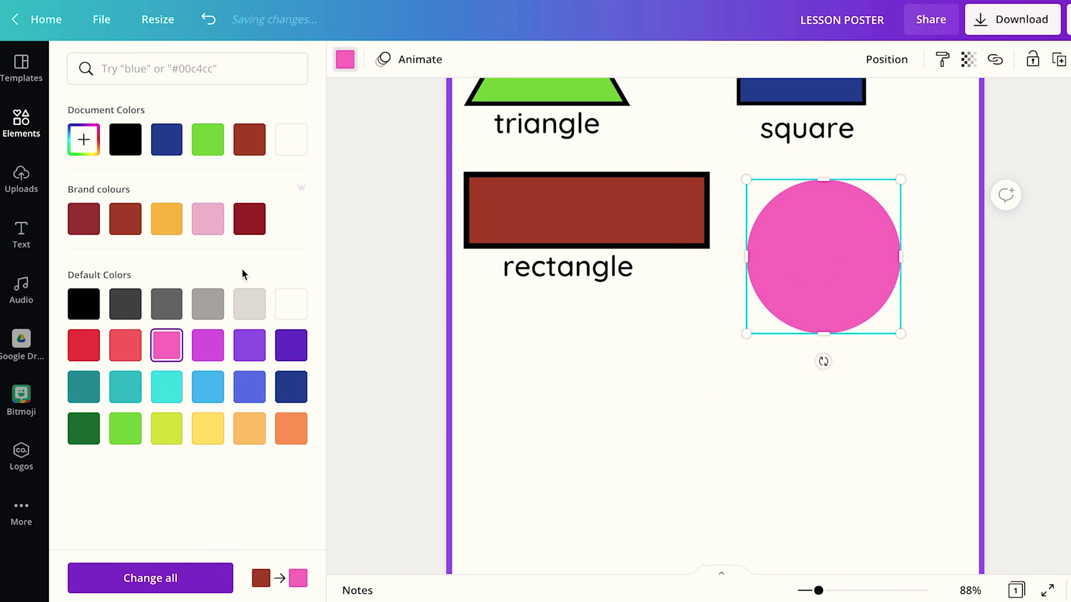
Step: Add a hollow circle outline, resize it to fit exactly around the pink circle's edge, and color it black
click(18, 130)
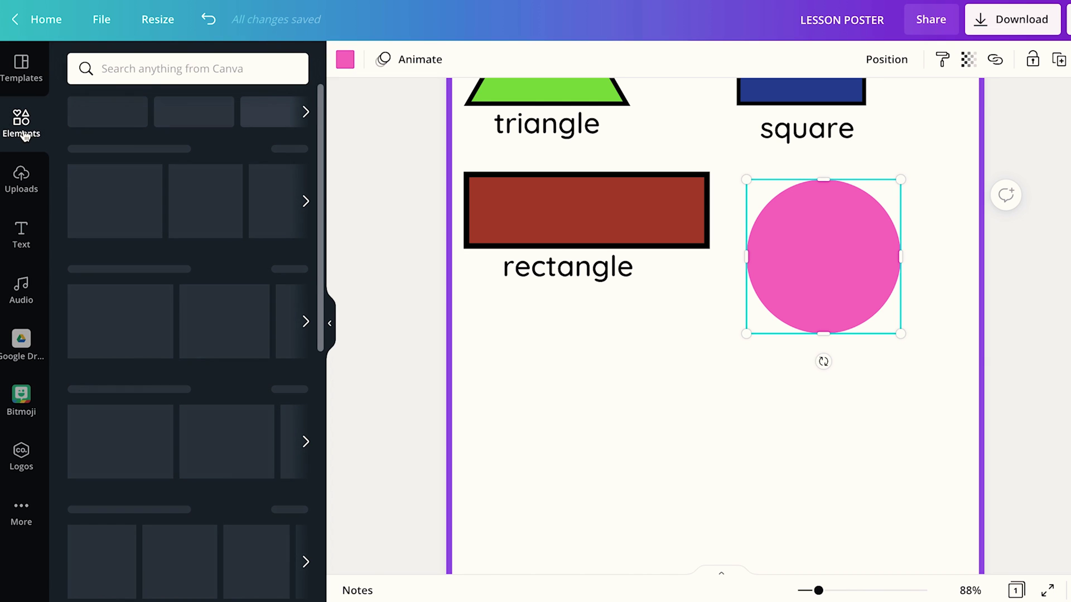
click(174, 195)
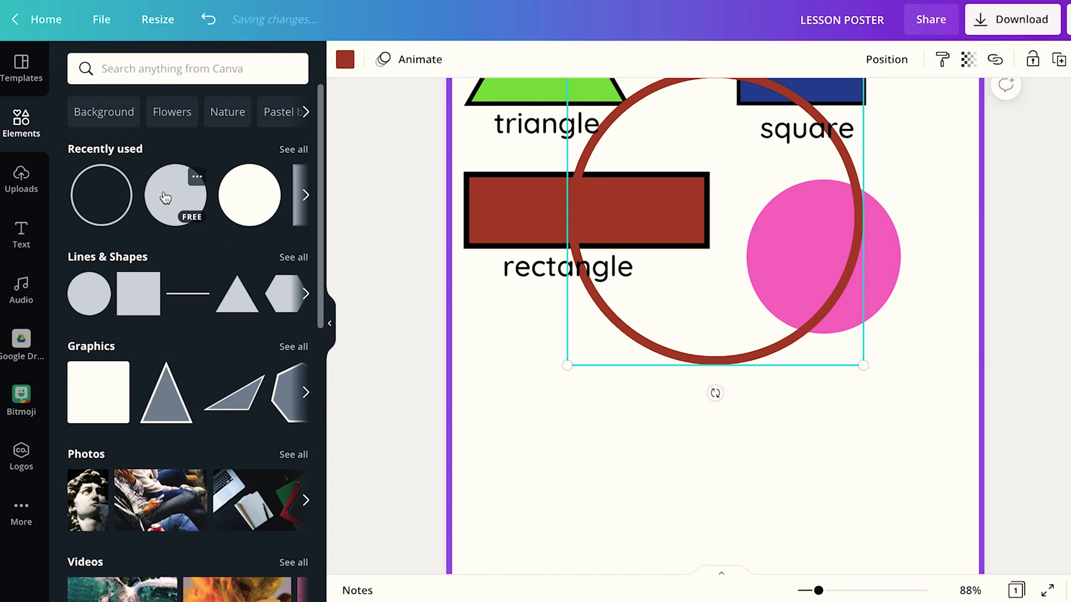
drag(757, 227, 859, 310)
drag(969, 450, 937, 368)
drag(670, 391, 770, 370)
drag(765, 253, 779, 270)
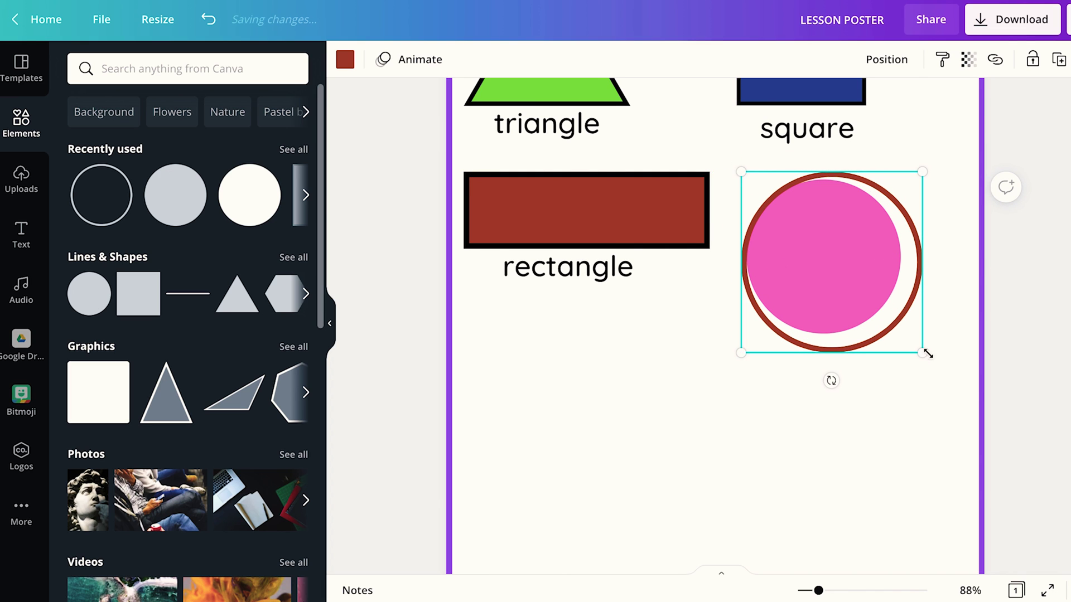
drag(922, 351, 904, 334)
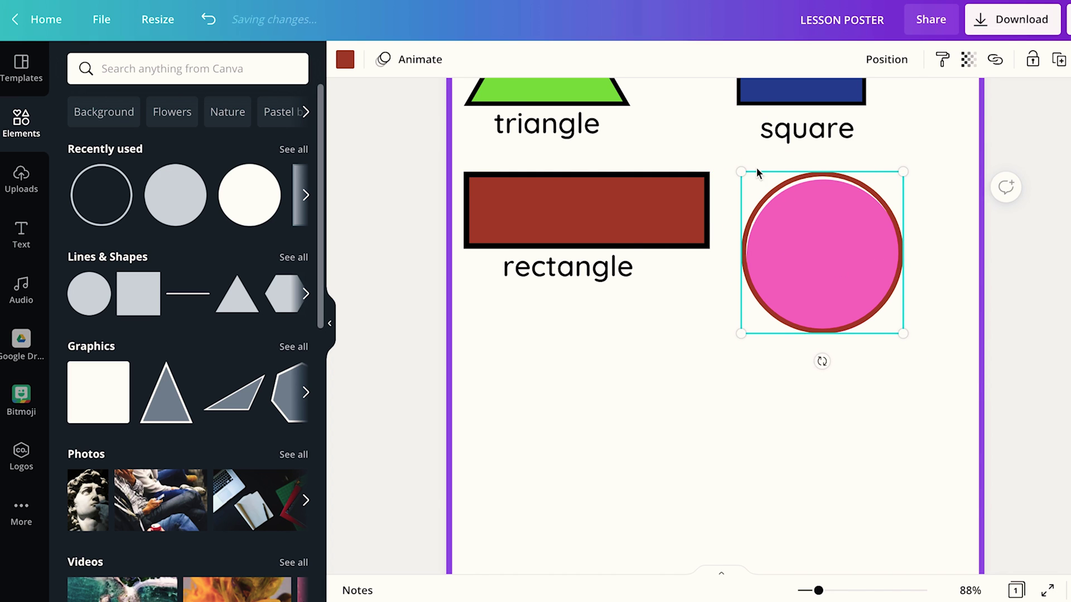
drag(739, 169, 740, 179)
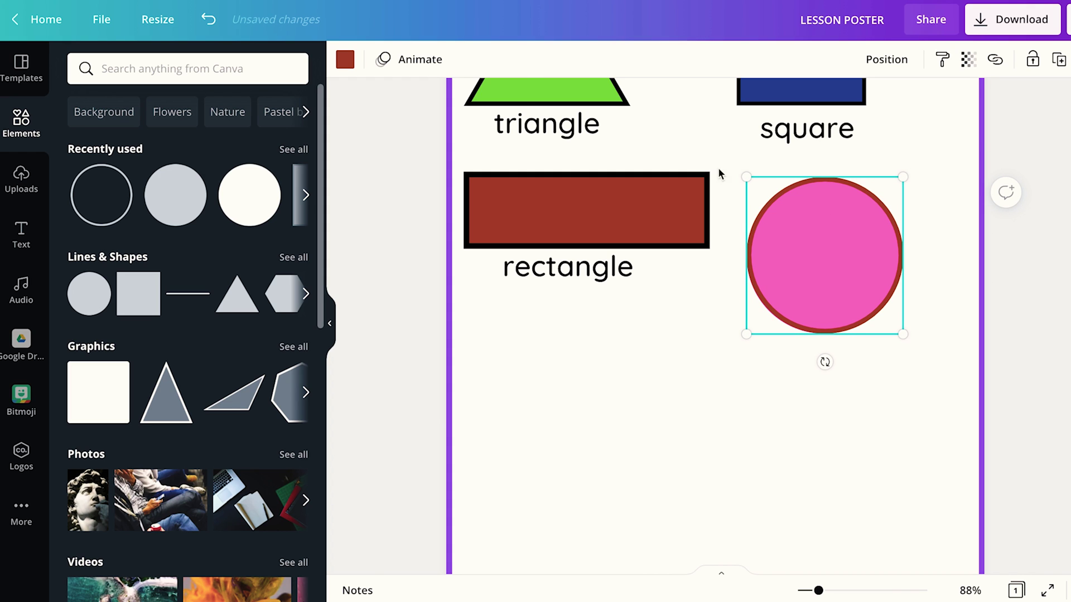
click(346, 59)
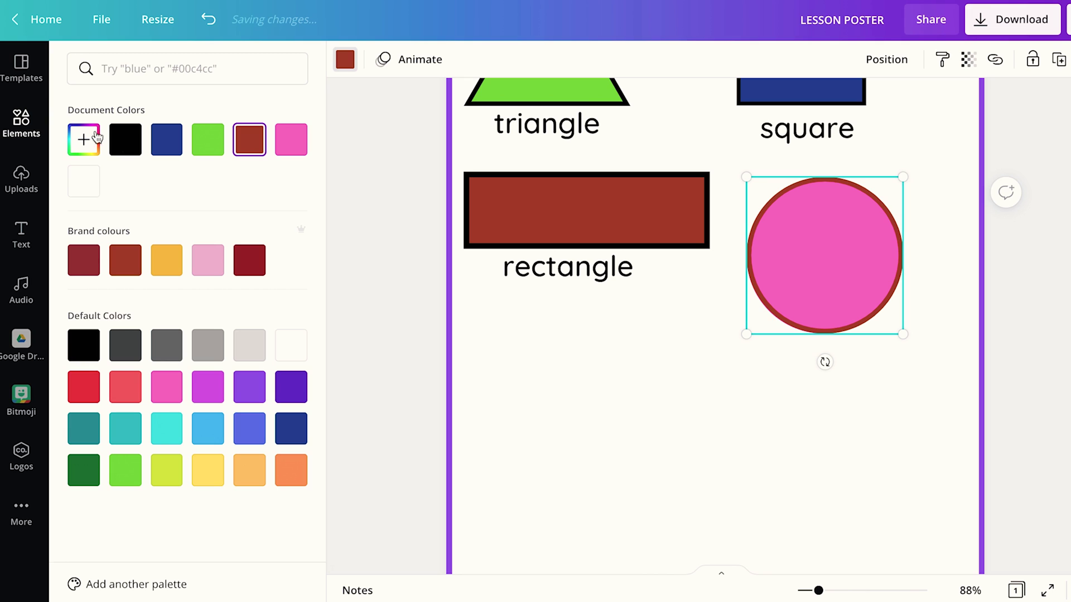
click(123, 143)
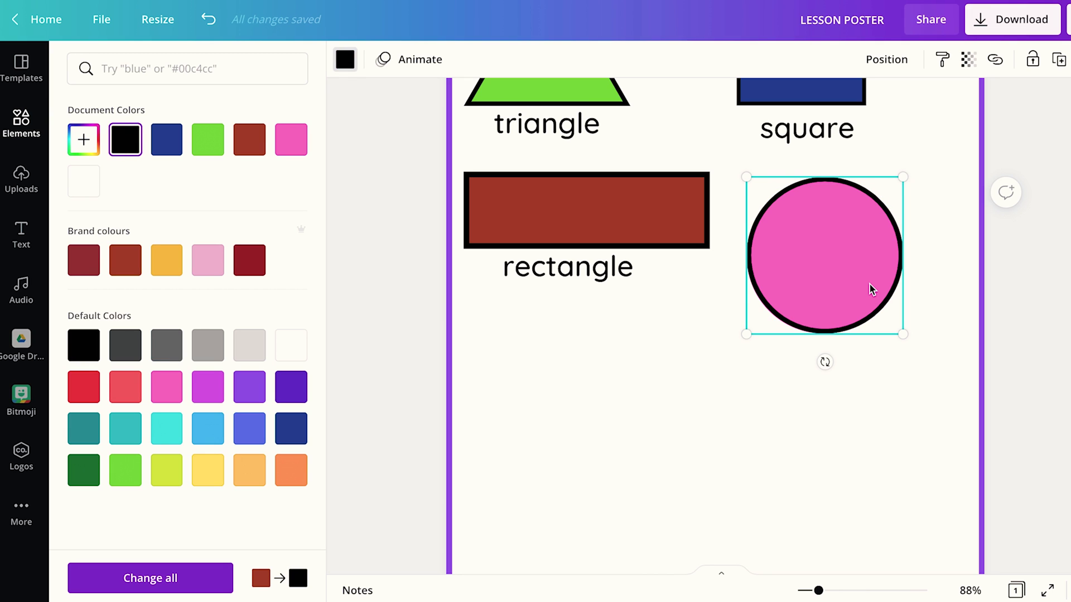
Step: Group the pink circle with its black outline and move the group slightly up and farther from the rectangle
click(936, 211)
drag(929, 217, 827, 263)
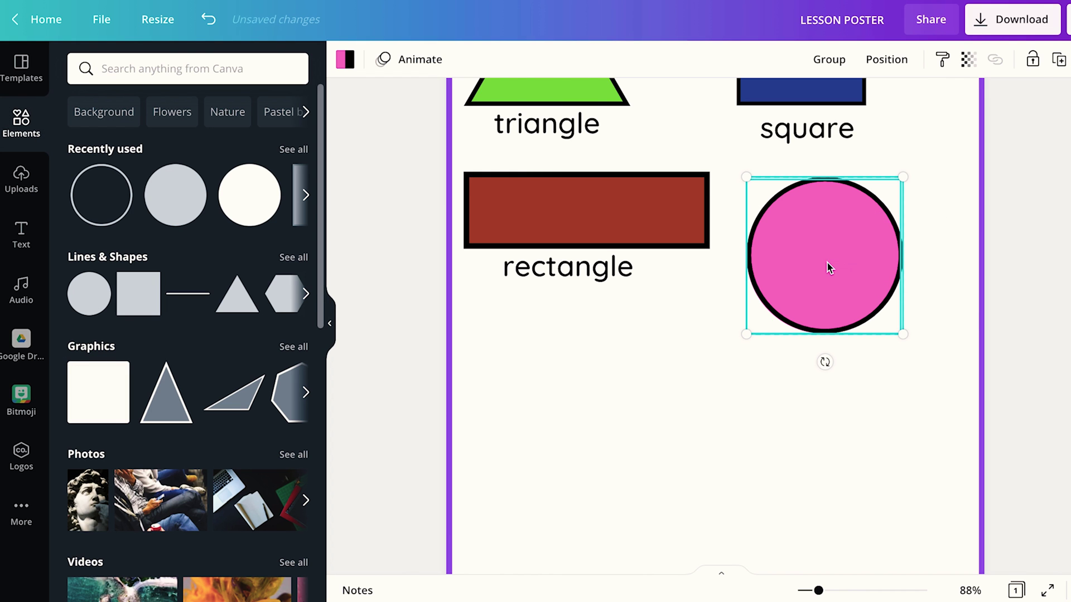
click(846, 60)
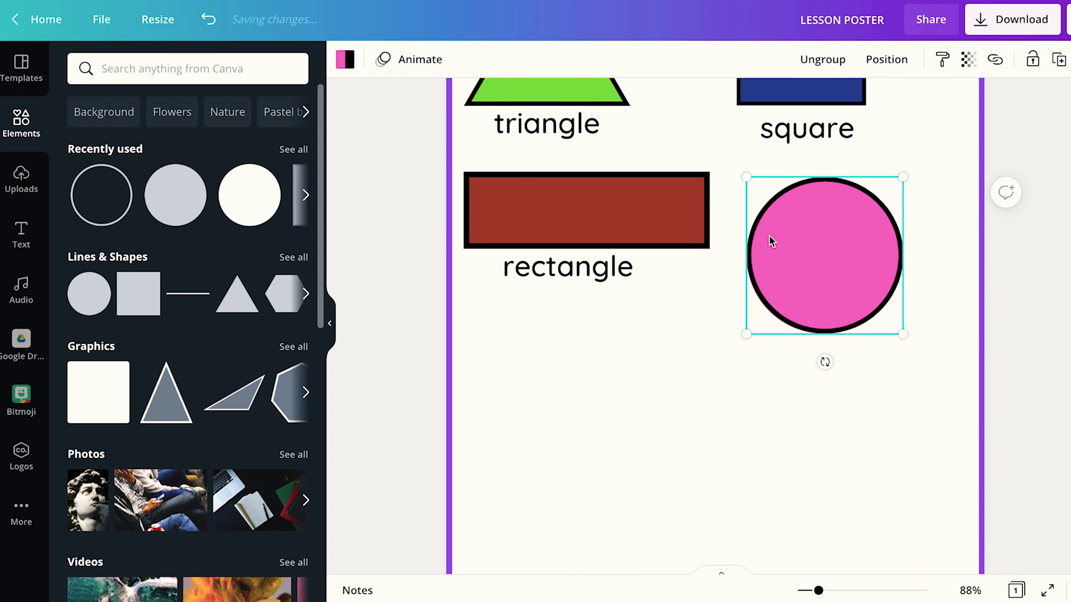
drag(797, 257, 828, 246)
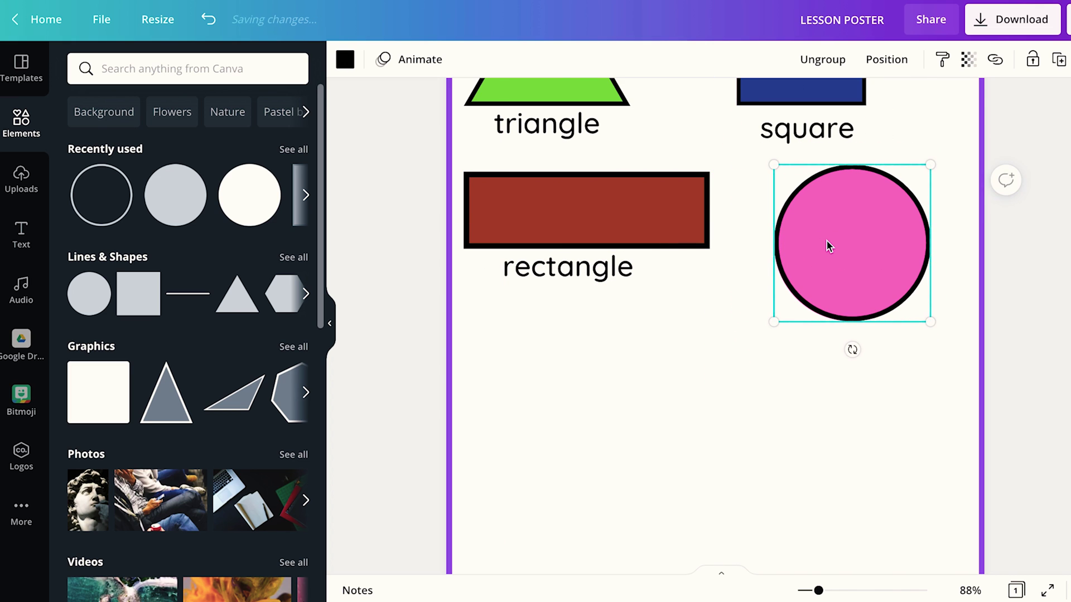